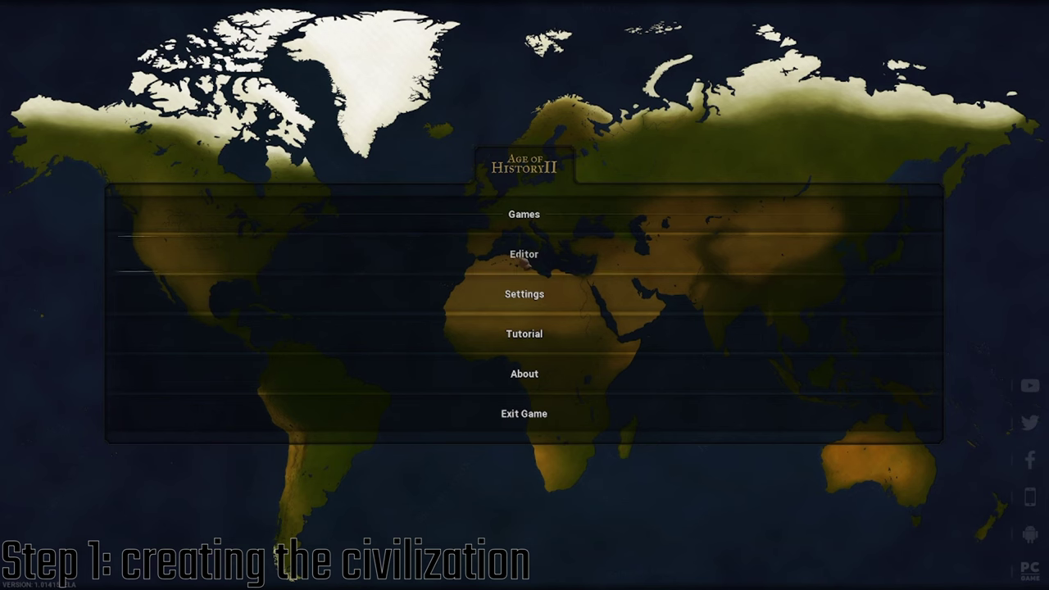
- Start adding a new civilization to the Game Civilizations list of the Game Editor
click(526, 258)
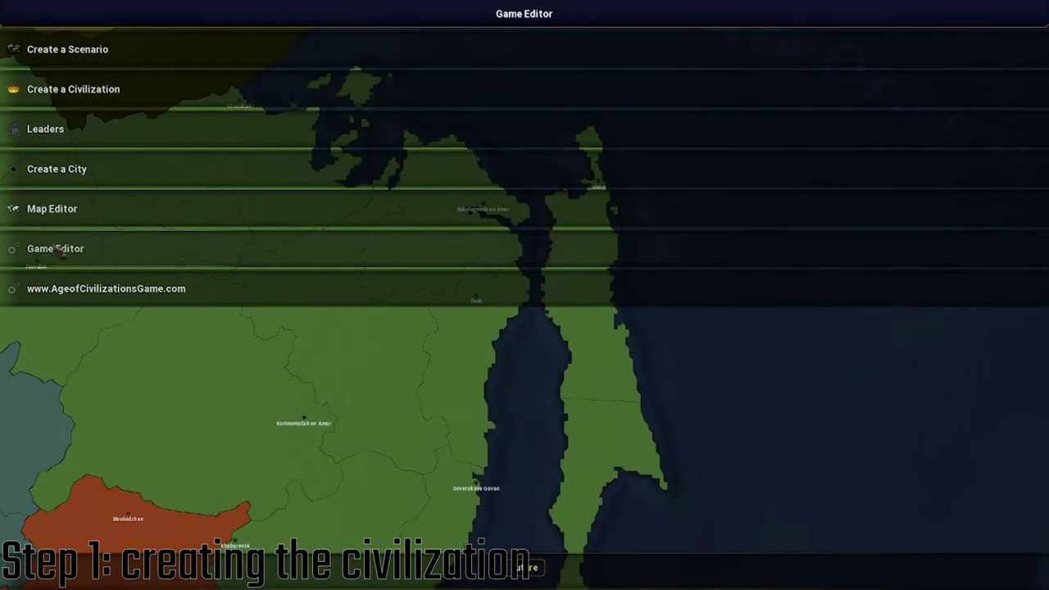
click(59, 252)
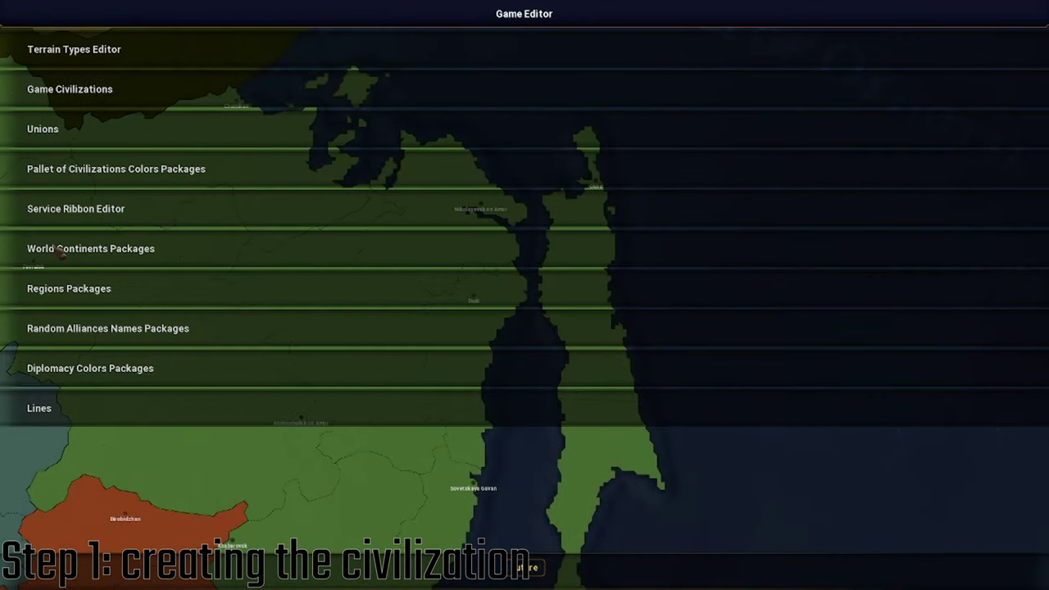
click(119, 91)
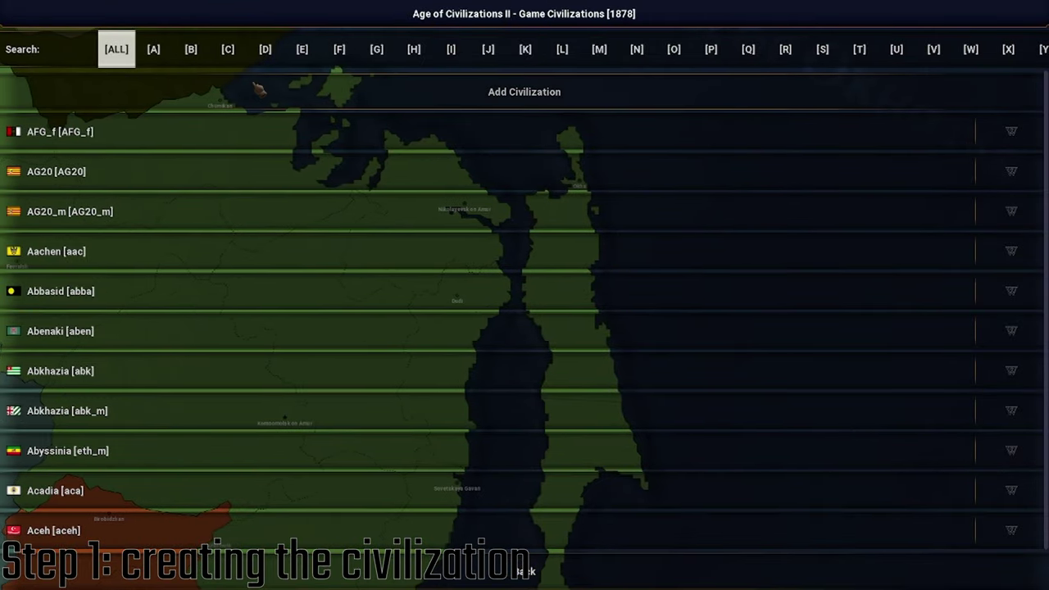
click(258, 90)
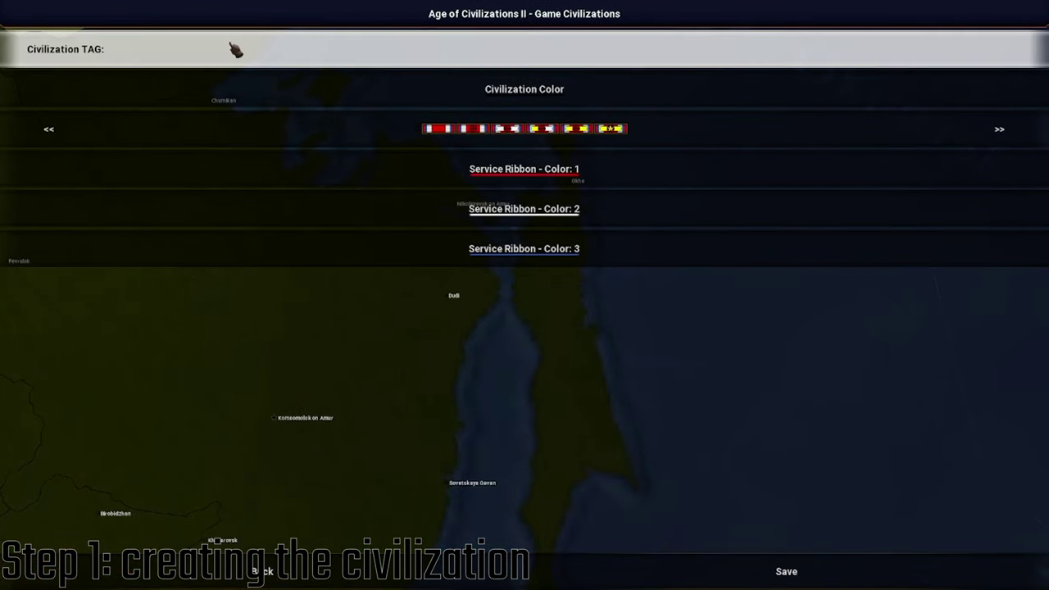
click(235, 50)
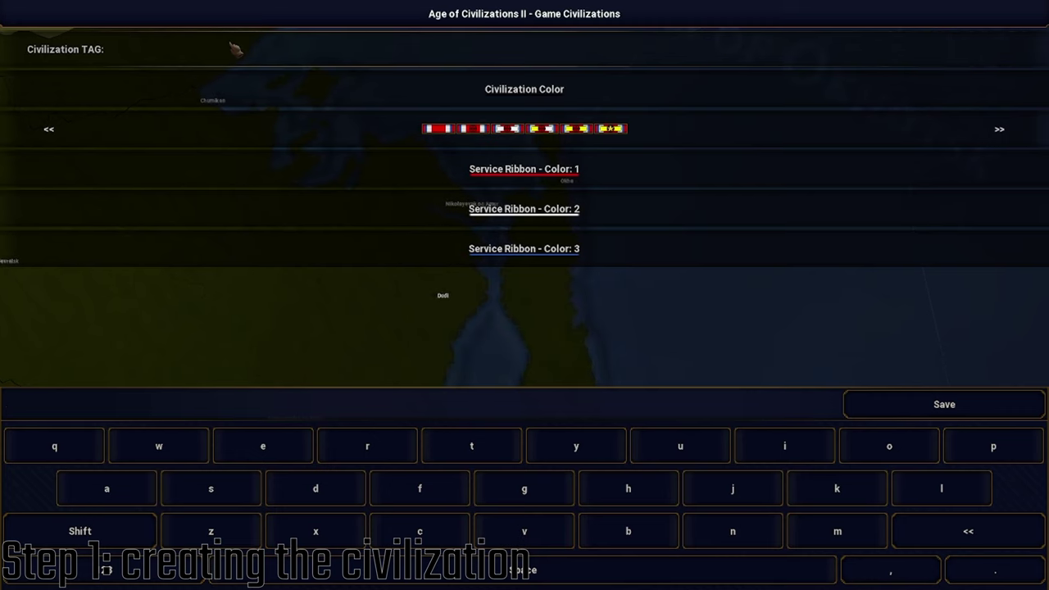
click(990, 403)
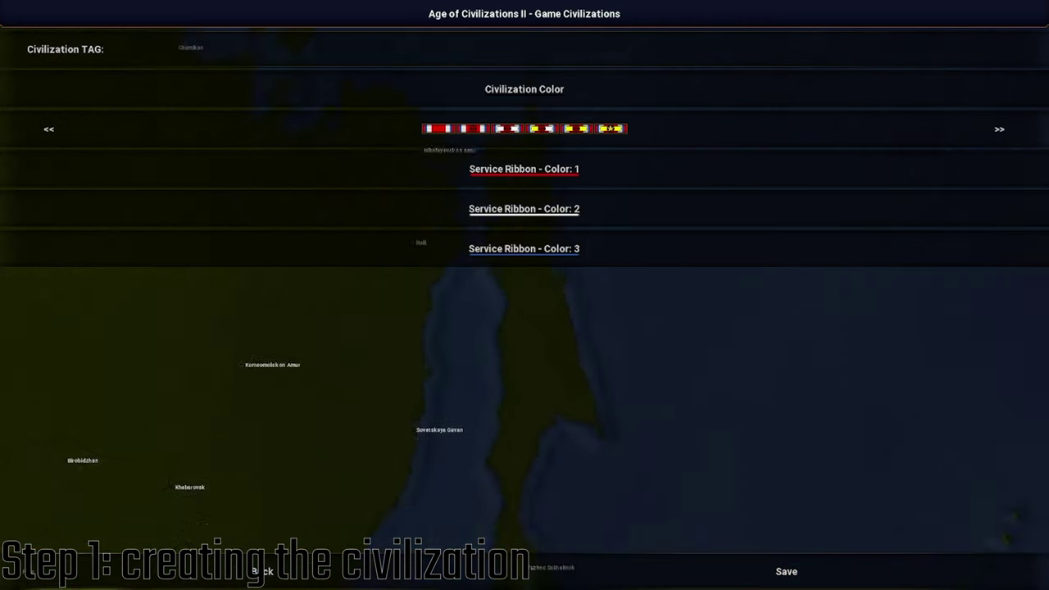
click(262, 571)
click(168, 98)
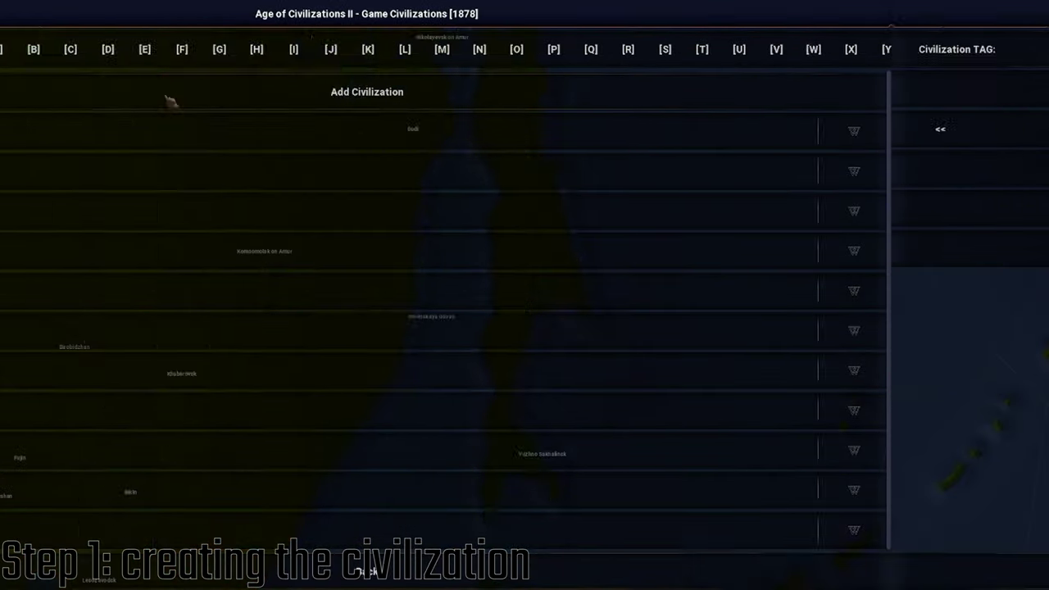
- Set the new civilization's tag to newn
click(157, 63)
text(ne)
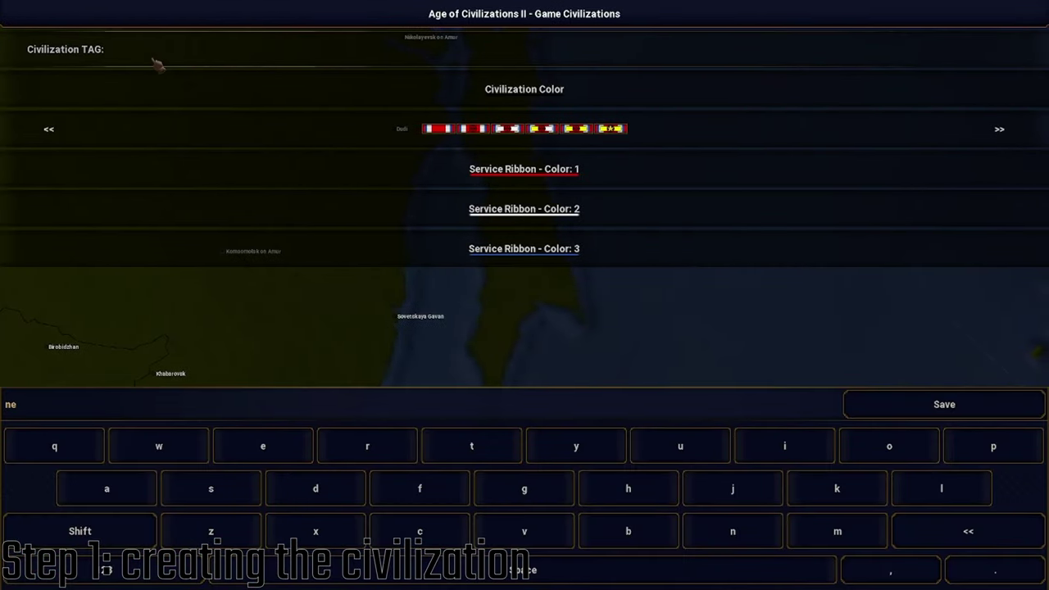
text(wm)
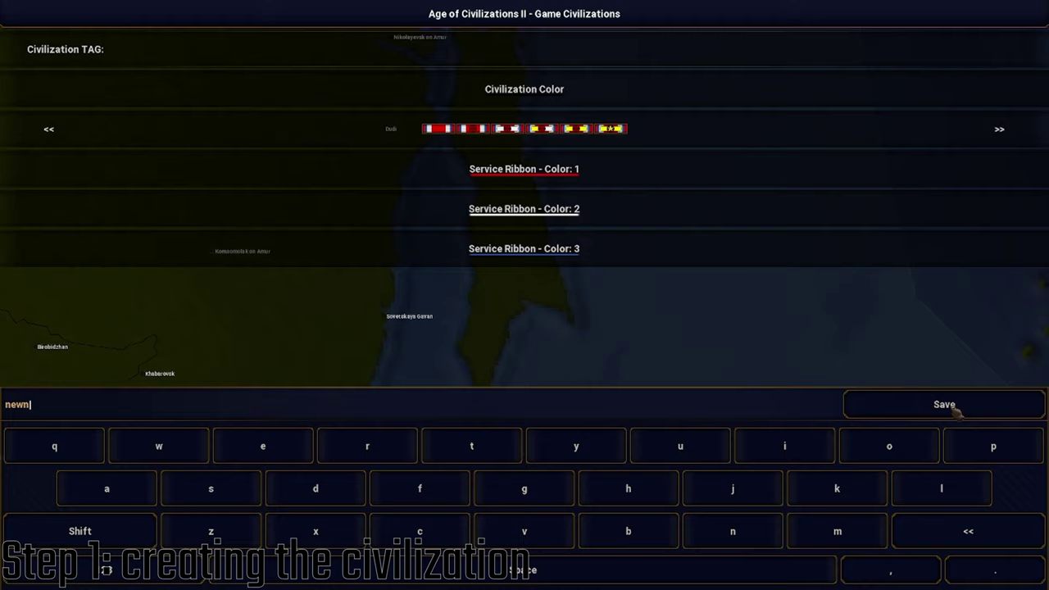
click(951, 405)
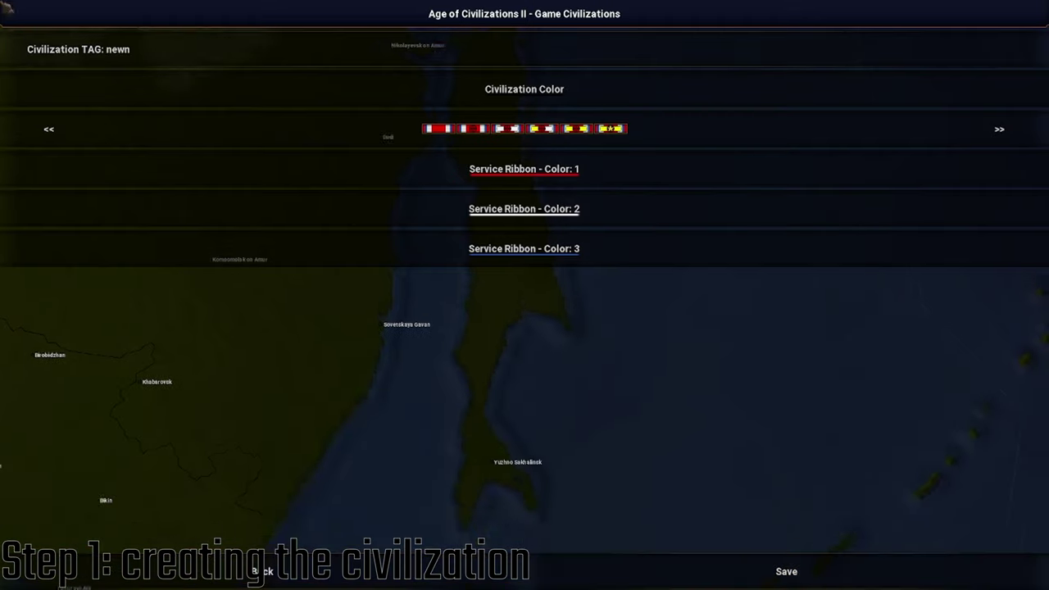
- Set the civilization color to RGB 255, 228, 228 and save the civilization
click(167, 59)
click(312, 97)
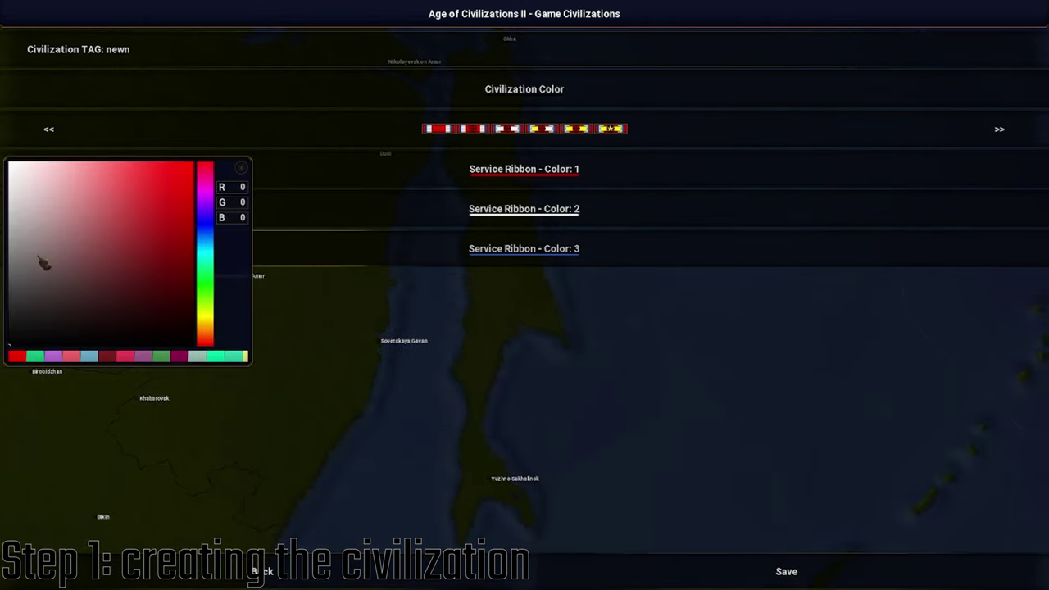
drag(41, 261, 26, 162)
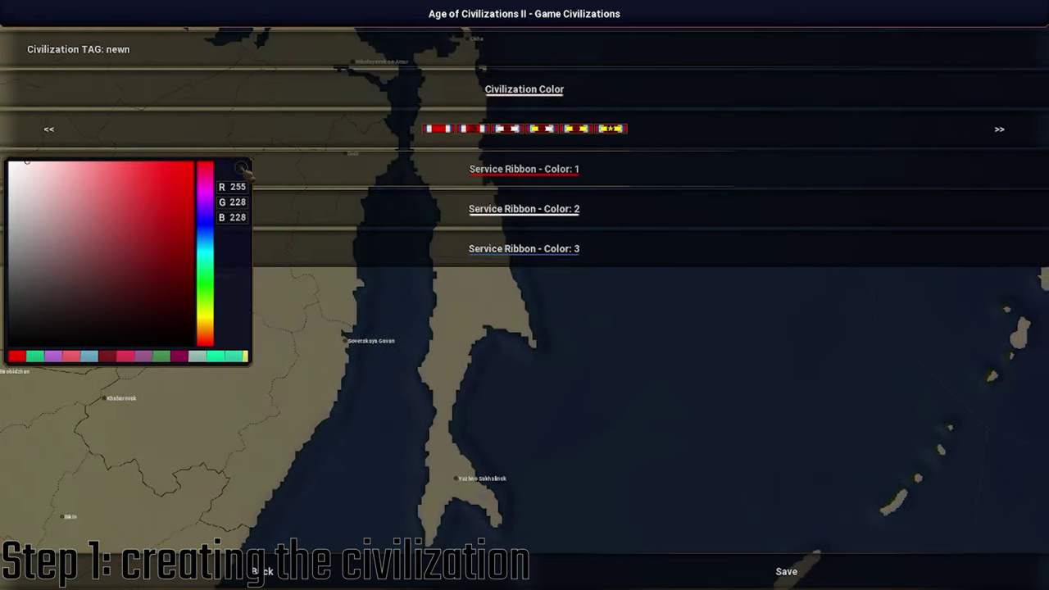
click(243, 168)
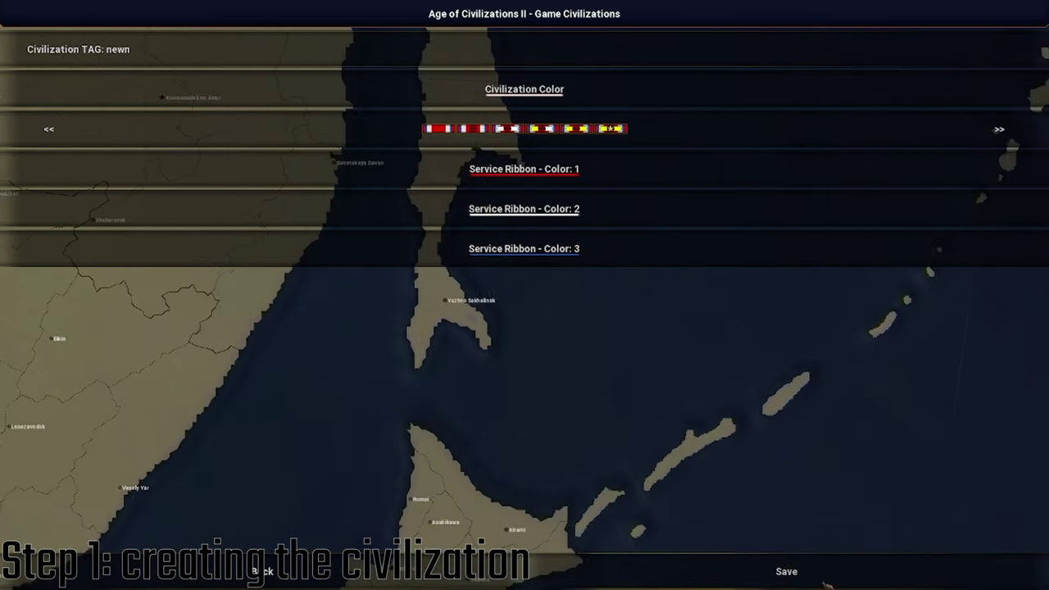
click(819, 574)
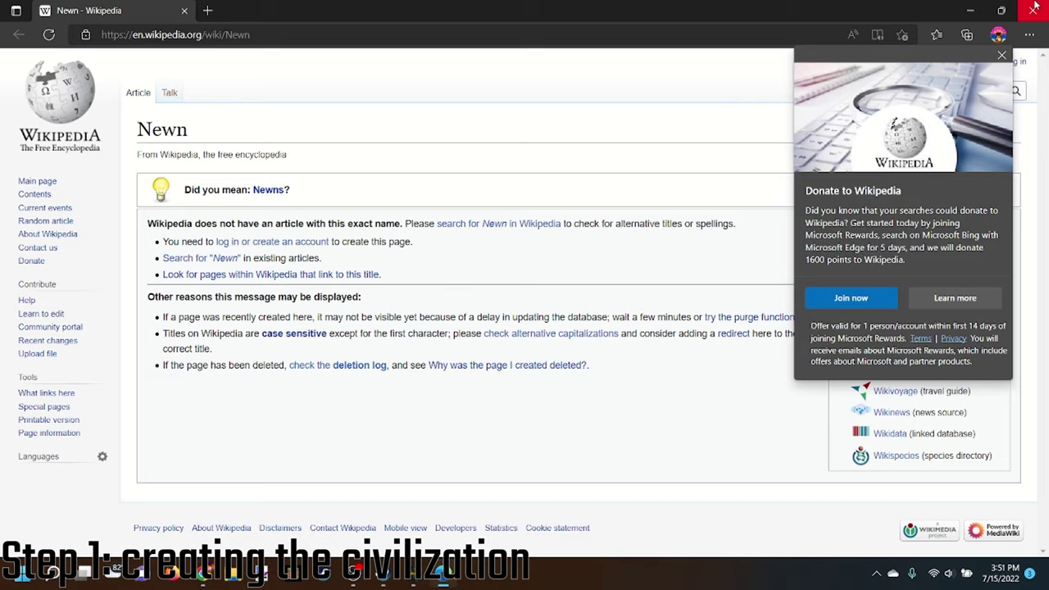
- Close the Wikipedia page, switch back to Age of History II and search the game civilizations for newn
click(1035, 7)
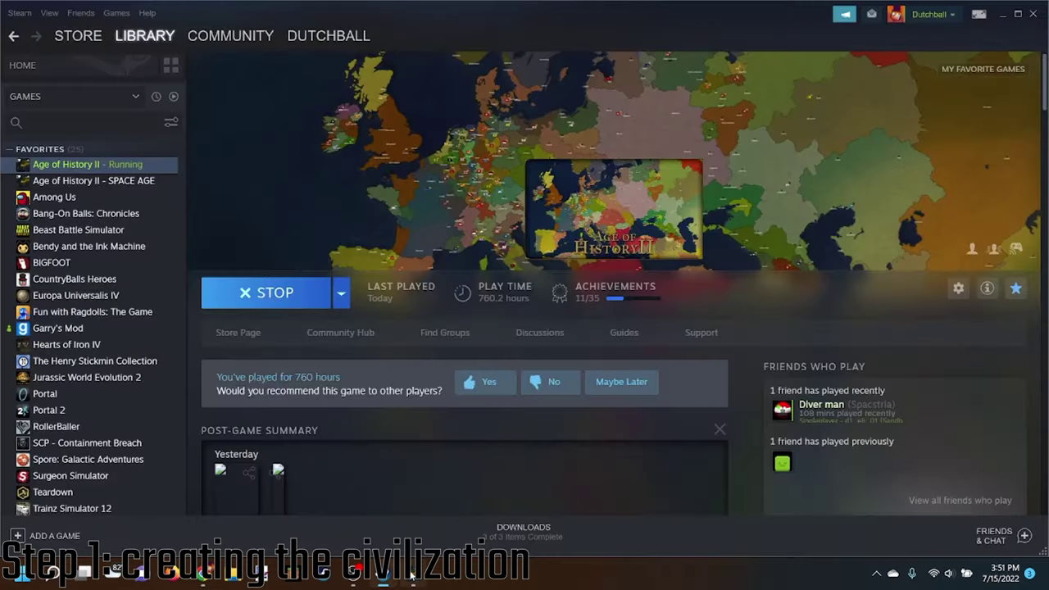
click(412, 576)
scroll(524, 311, down, 1)
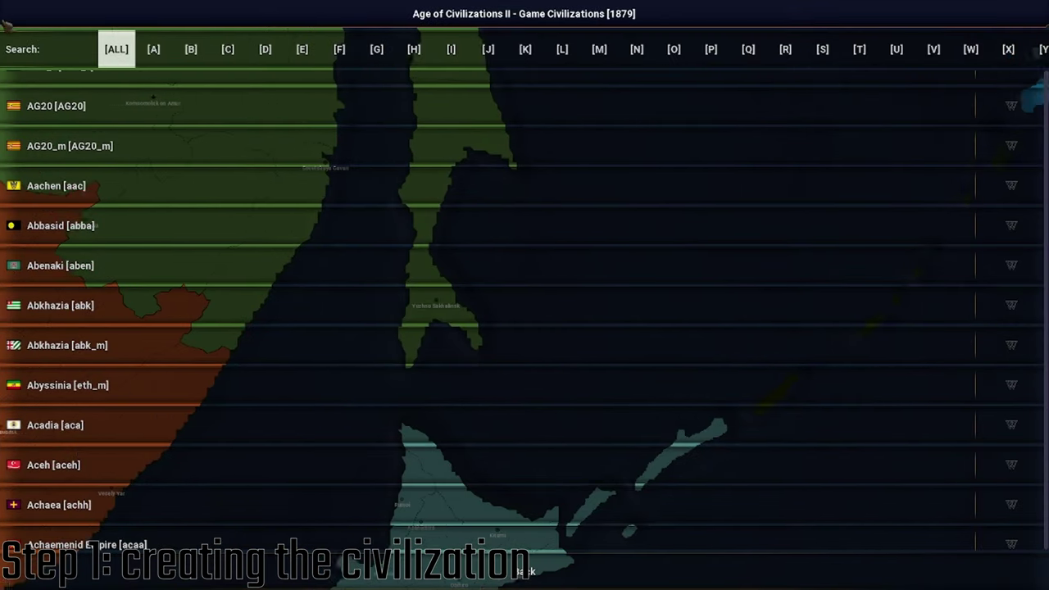
click(22, 49)
text(newn)
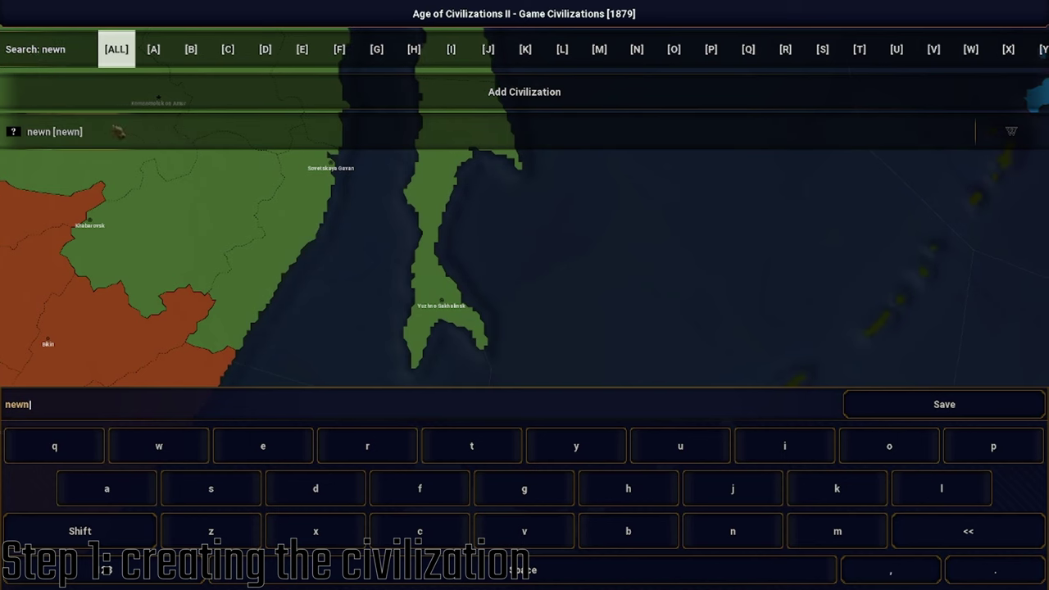
click(944, 403)
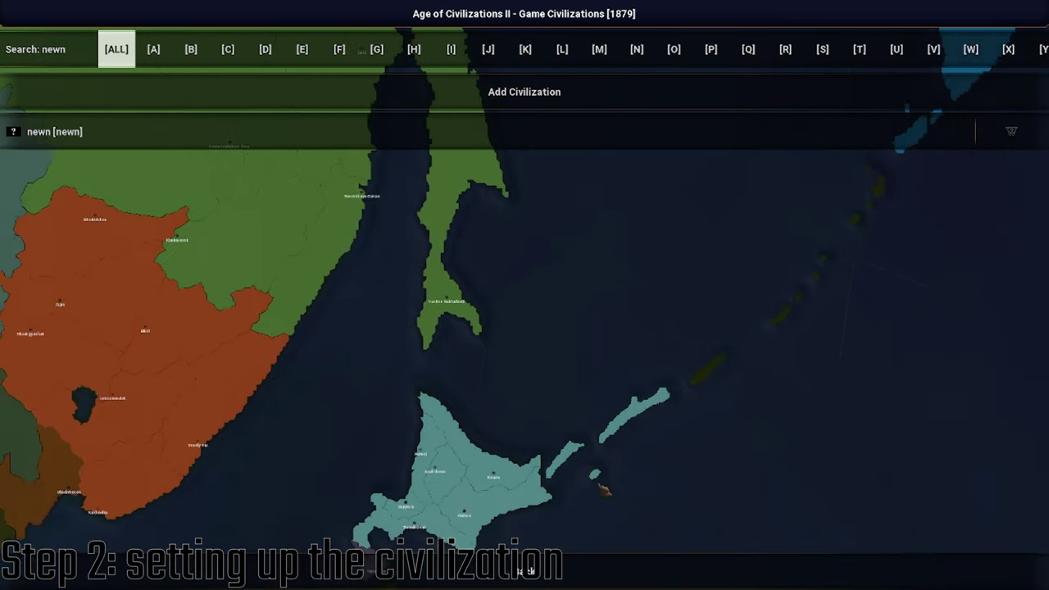
- Leave the editor for the main menu and exit the game
key(Escape)
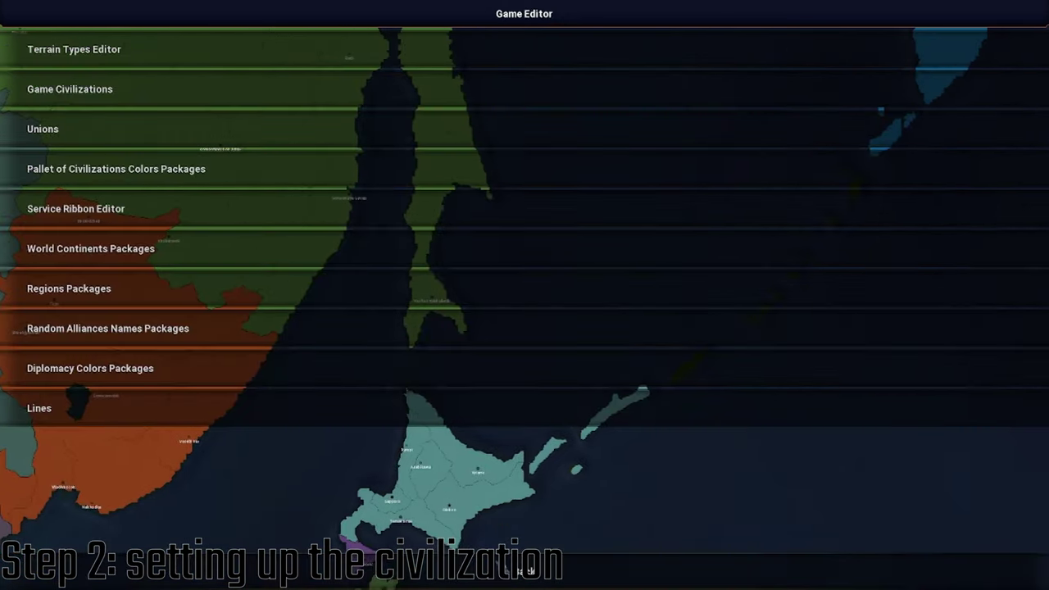
key(Escape)
key(Escape)
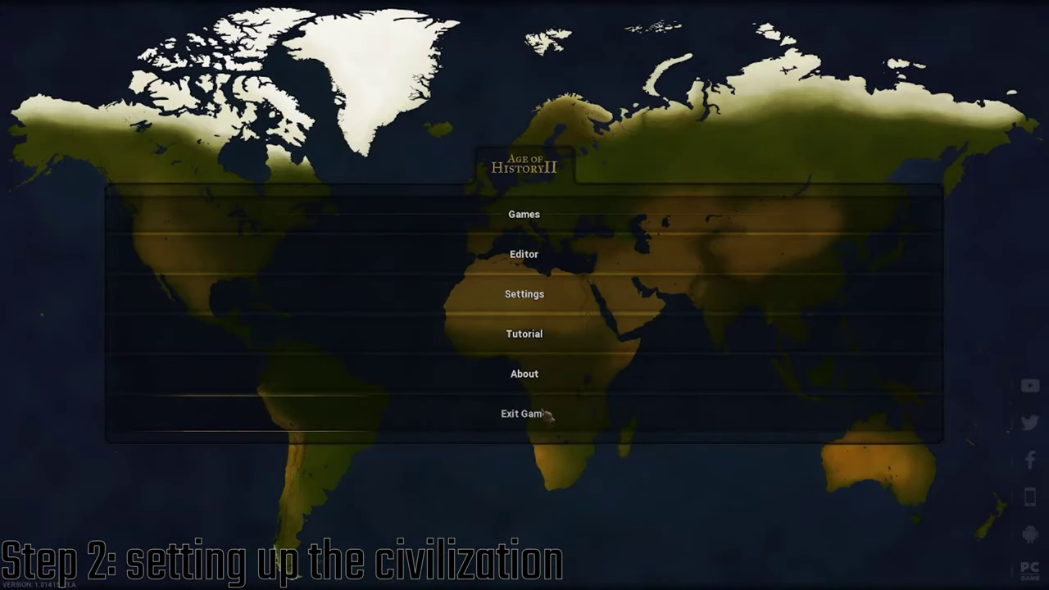
click(551, 416)
click(457, 310)
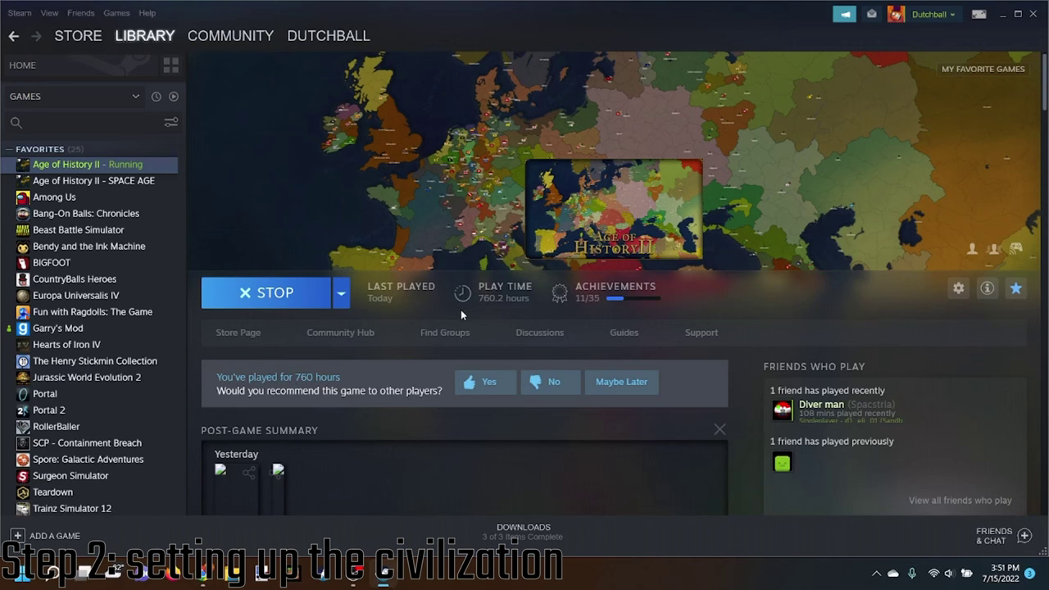
- Browse Age of History II's local files from the Steam library and open the game > languages > civilizations folder
right_click(109, 164)
mouse_move(136, 243)
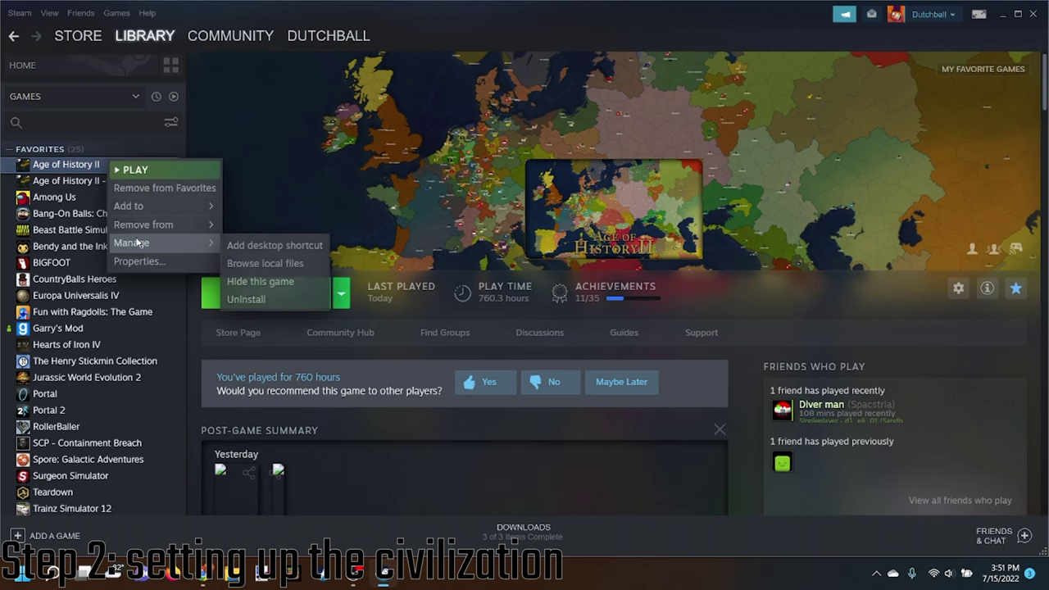
click(280, 270)
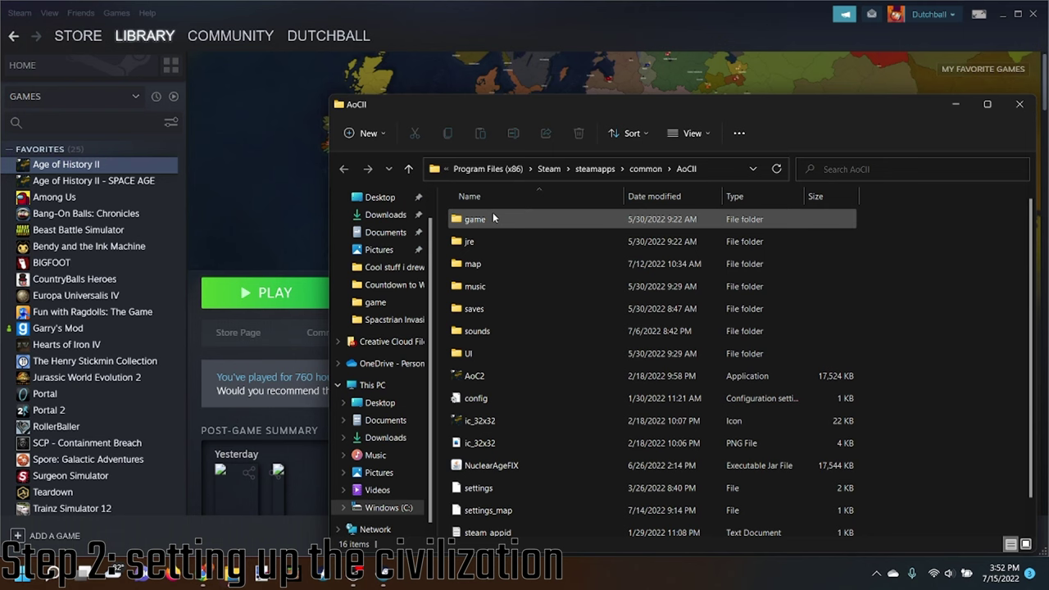
double_click(493, 217)
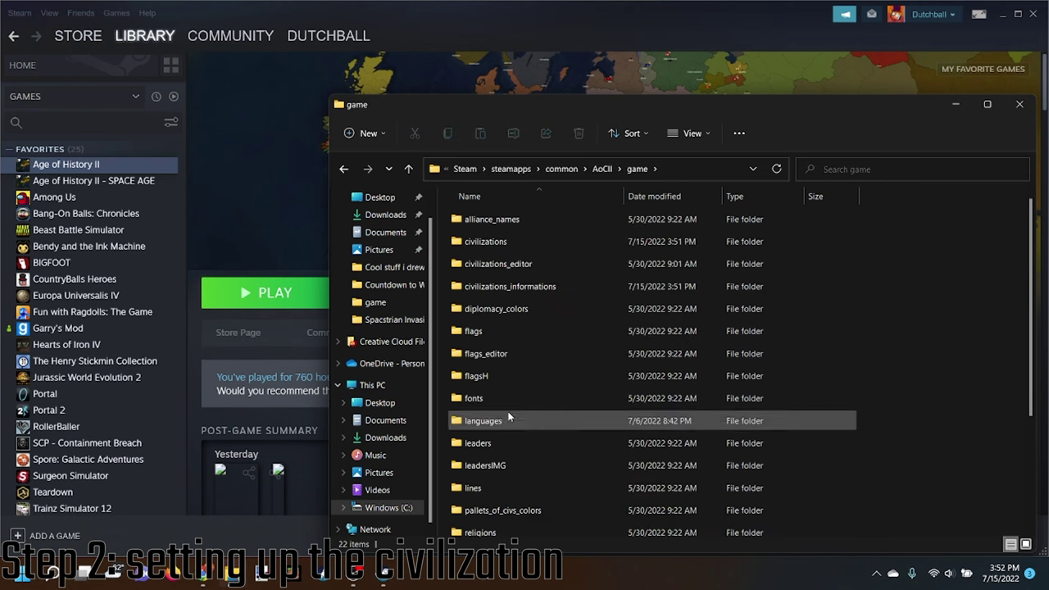
double_click(511, 419)
double_click(520, 223)
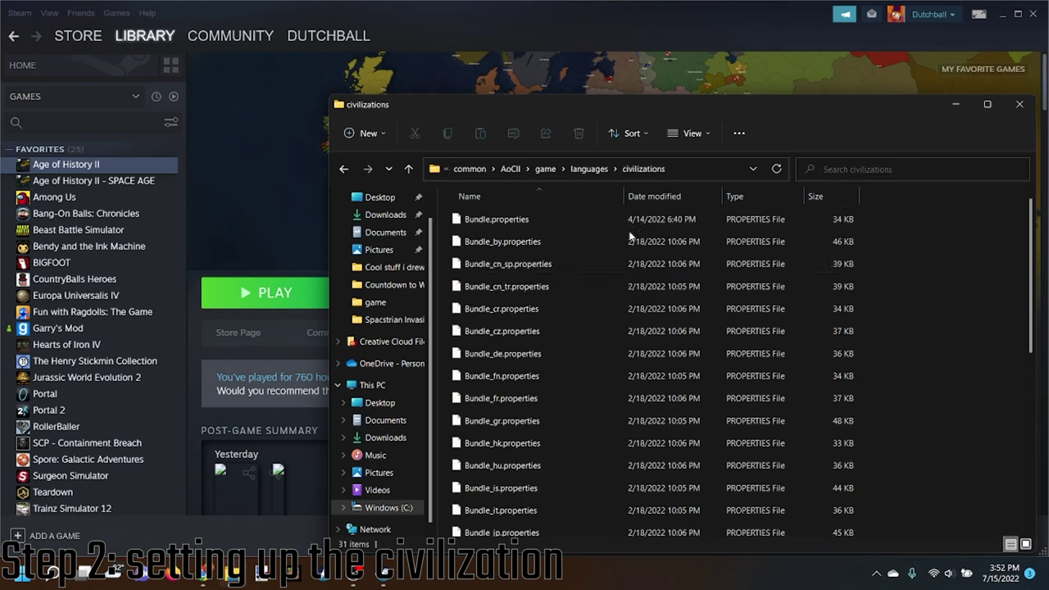
- Open Bundle.properties with Notepad without making it the default app for .properties files
double_click(504, 219)
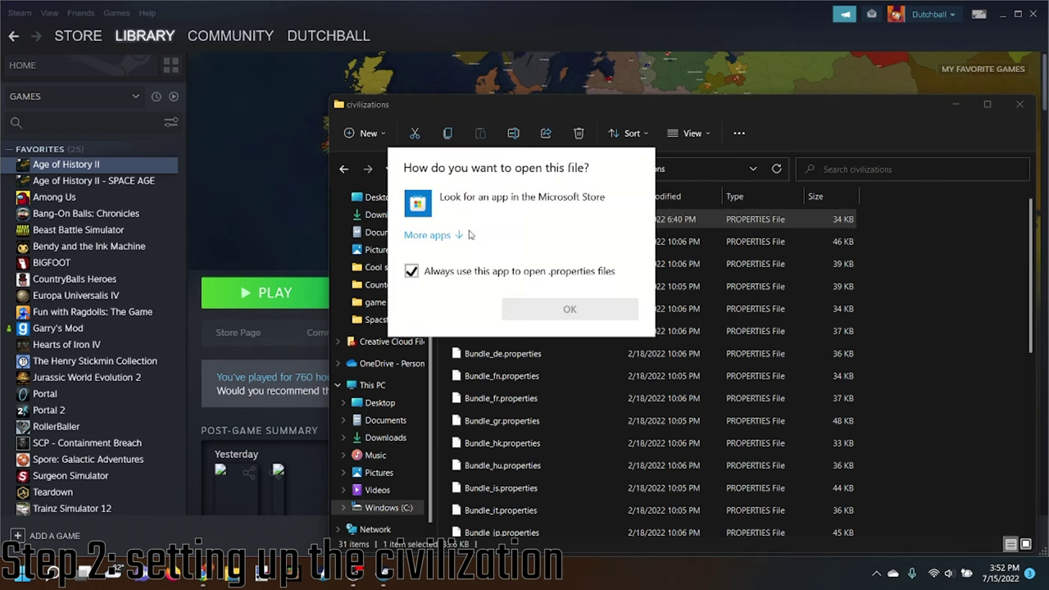
click(459, 235)
click(515, 439)
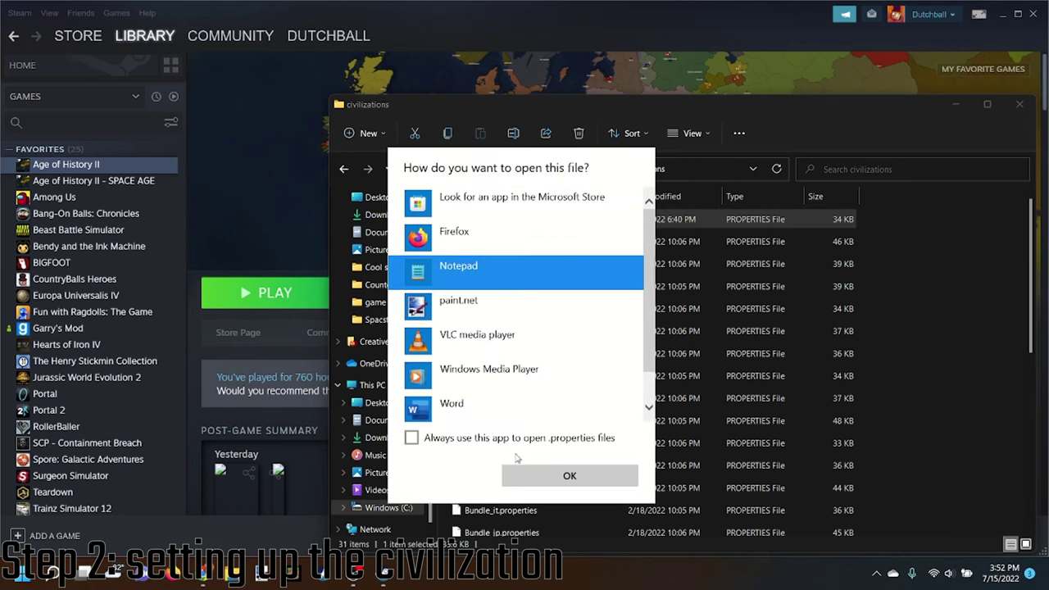
click(565, 478)
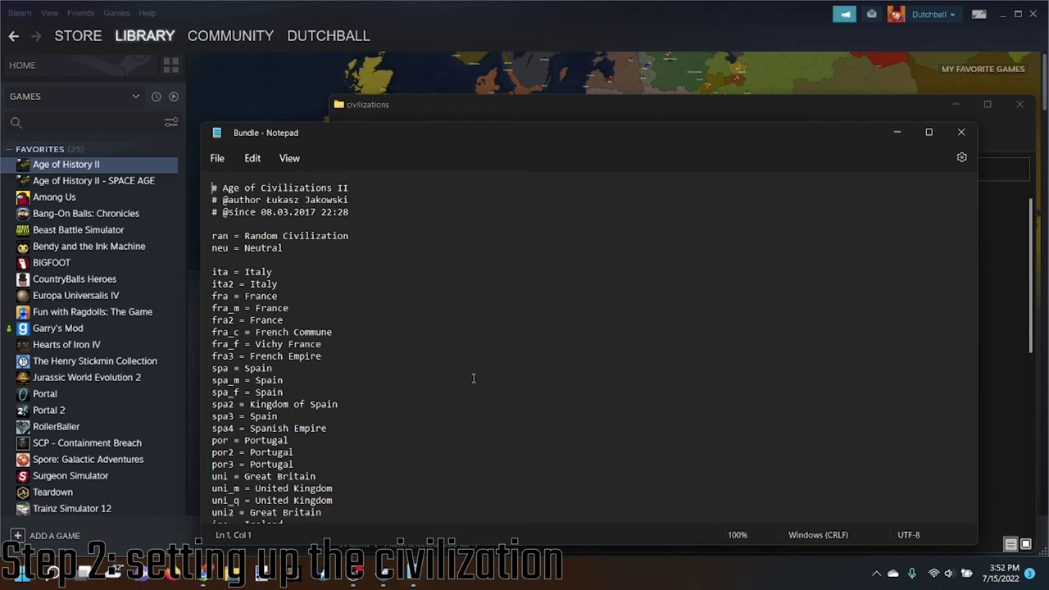
- Add a new line after the last entry at the end of the Bundle file and enter the tag newn
scroll(393, 318, down, 2)
scroll(360, 303, up, 2)
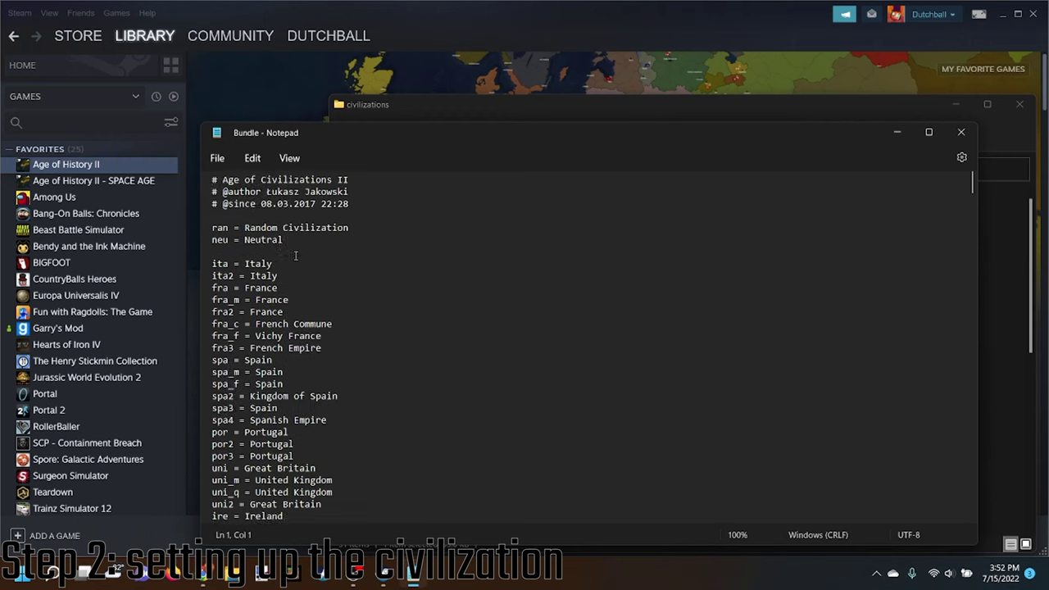
click(325, 284)
click(445, 309)
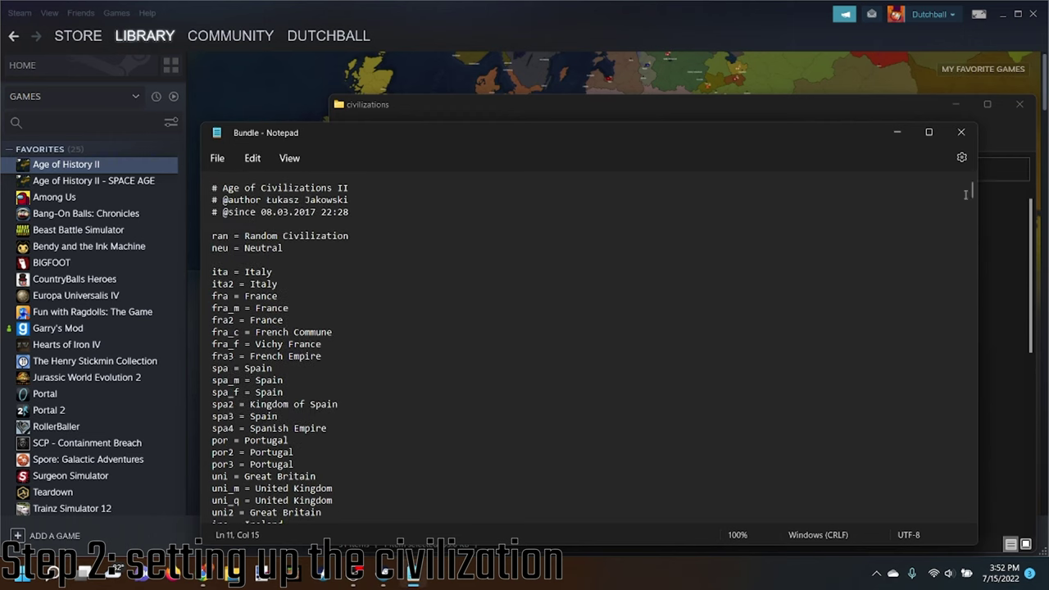
drag(972, 193, 972, 506)
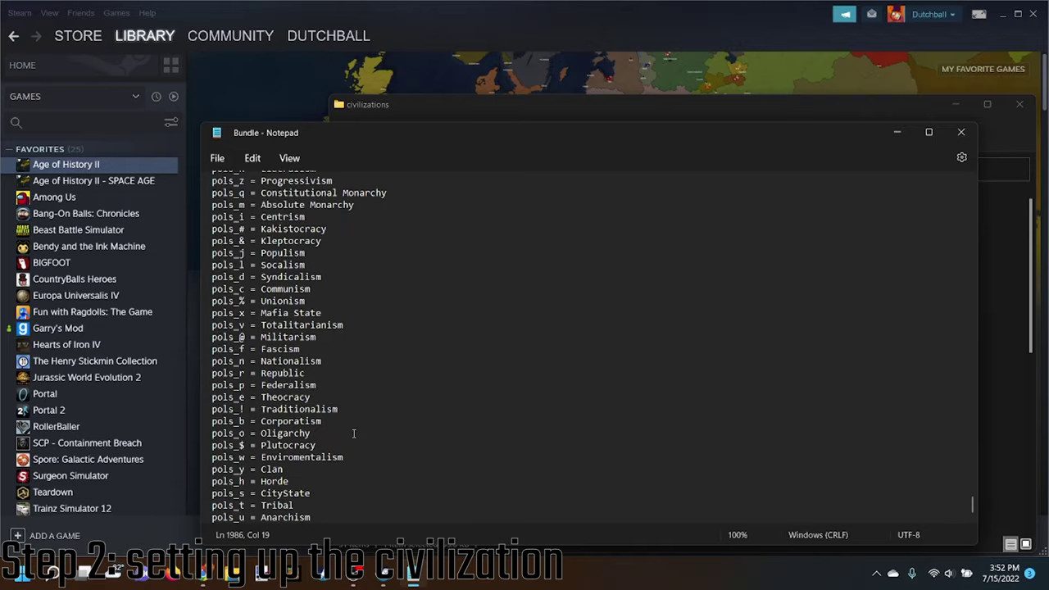
key(Return)
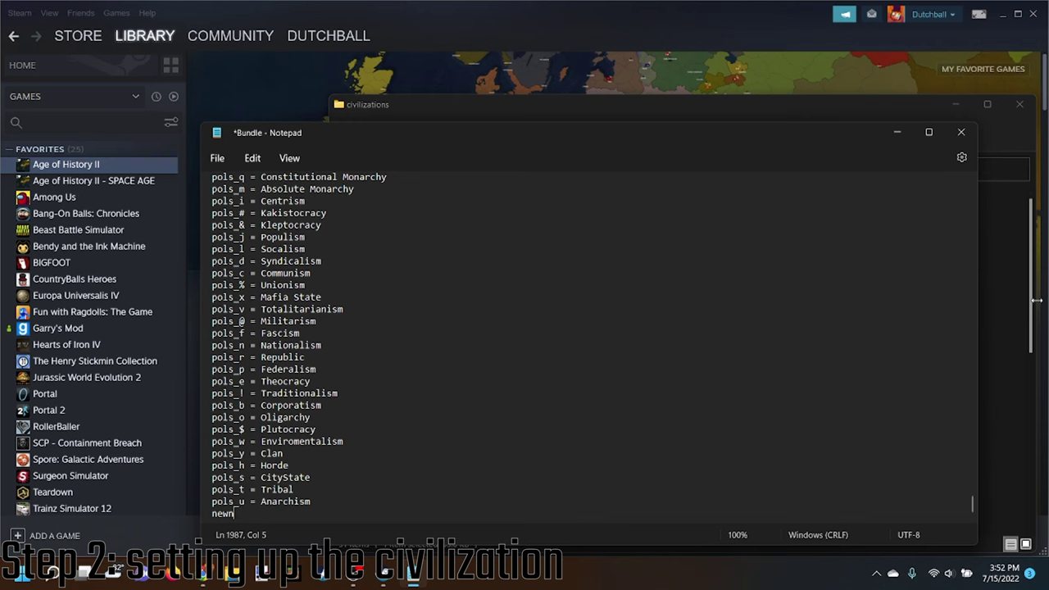
- Open the Governments JSON file in the AoCII game folder and examine the Extra_Tag lines of the first governments
click(984, 305)
click(546, 169)
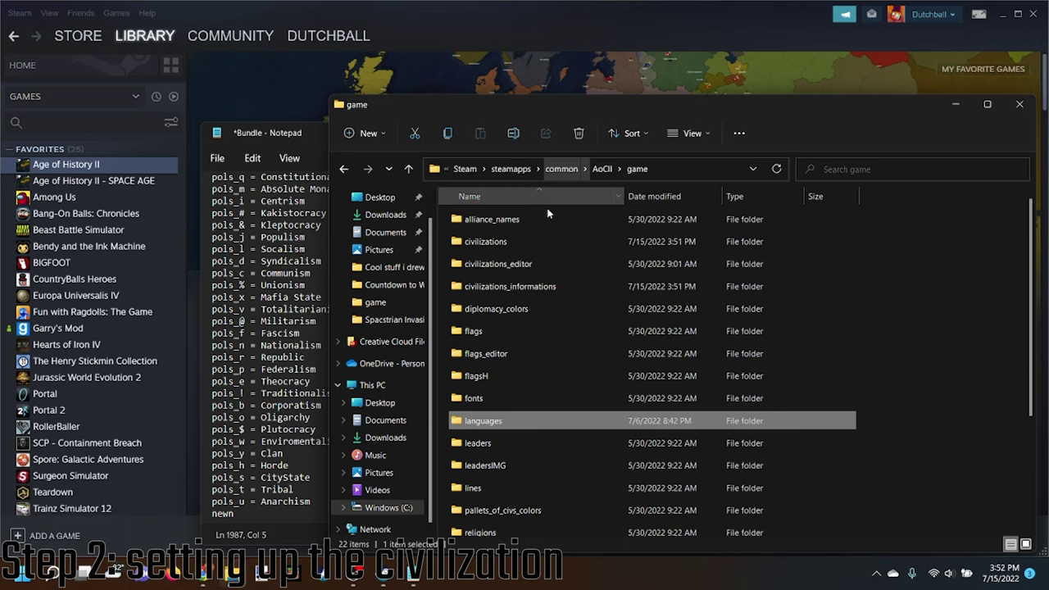
scroll(542, 336, down, 3)
click(509, 525)
double_click(509, 525)
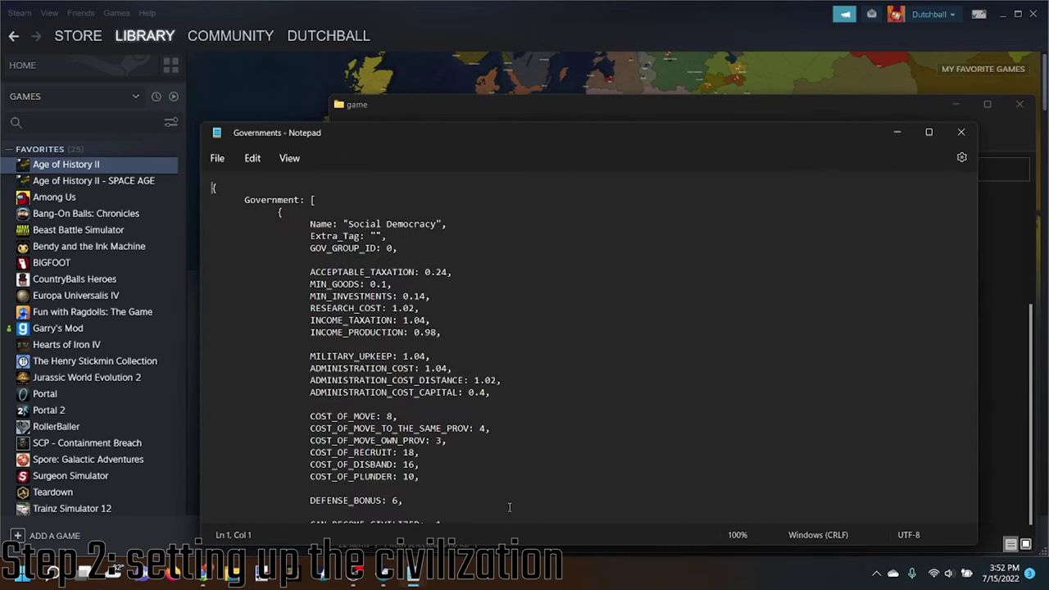
scroll(462, 298, down, 20)
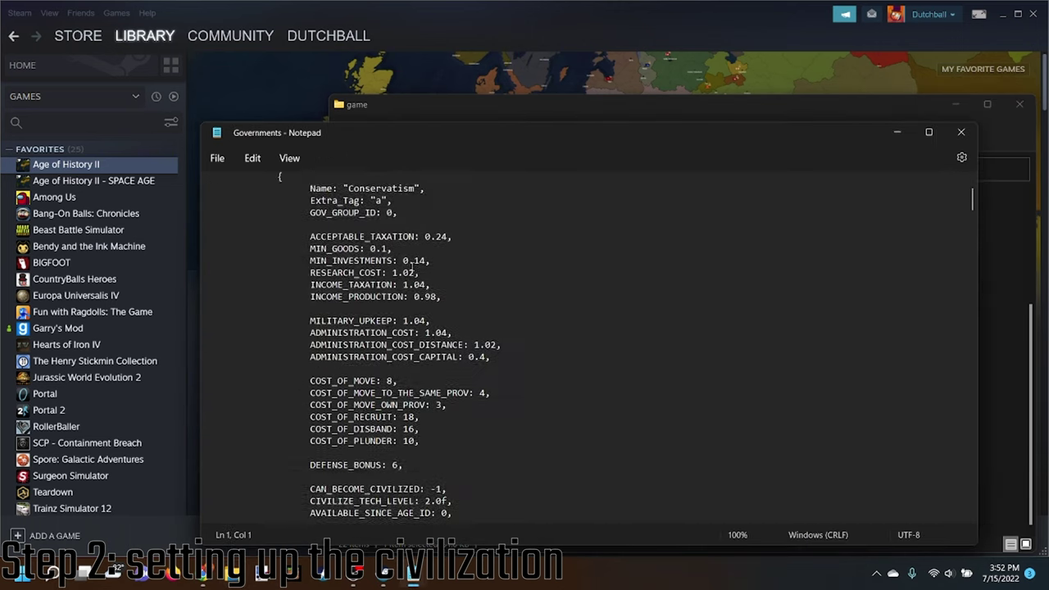
scroll(412, 267, up, 9)
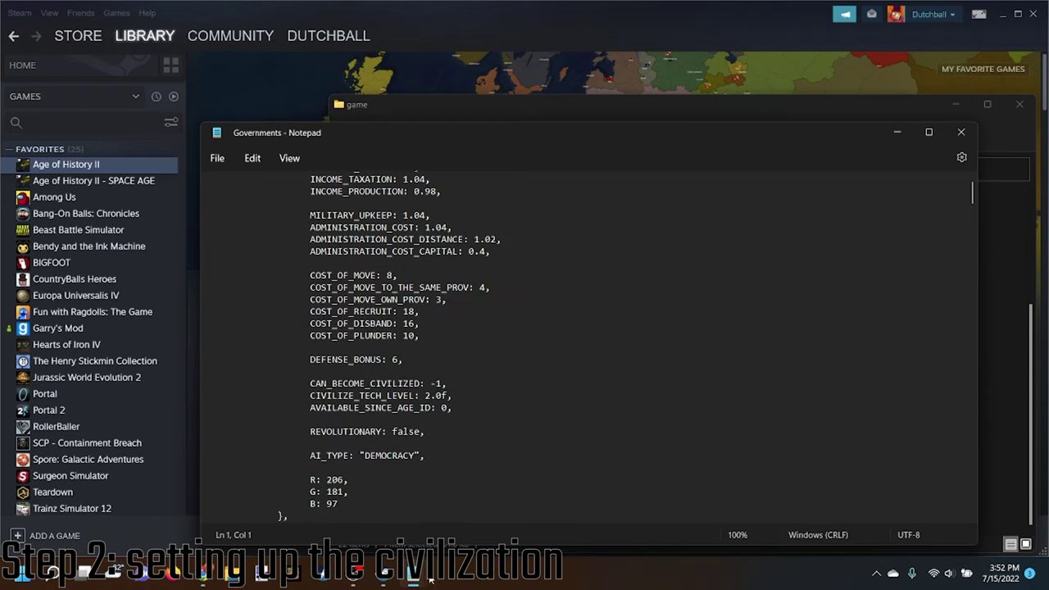
- Return to the Bundle file, complete the last line as newn = Legoland, and start a new line below it
mouse_move(414, 574)
click(305, 512)
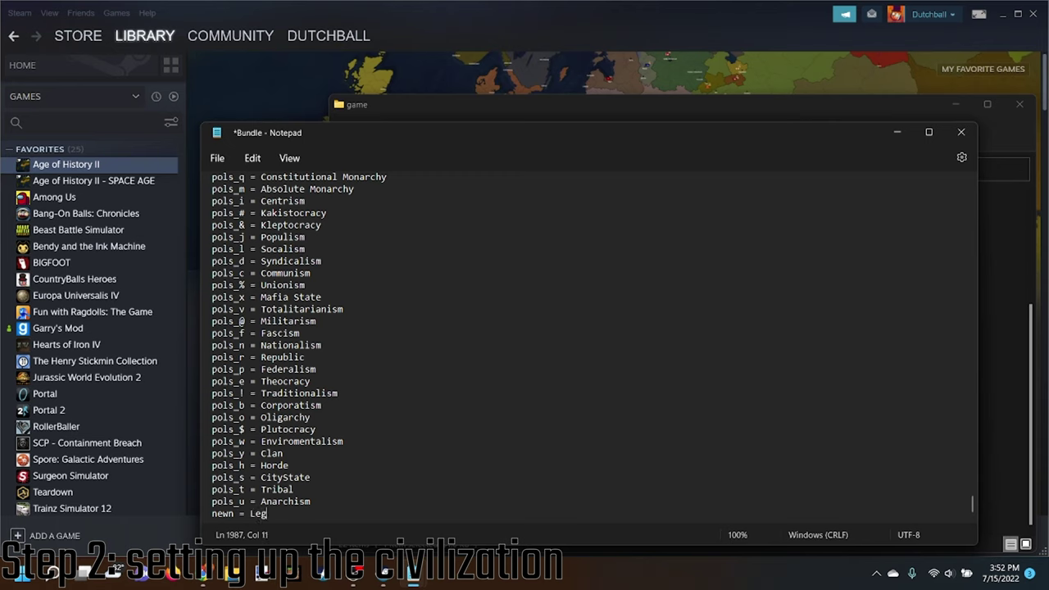
key(Return)
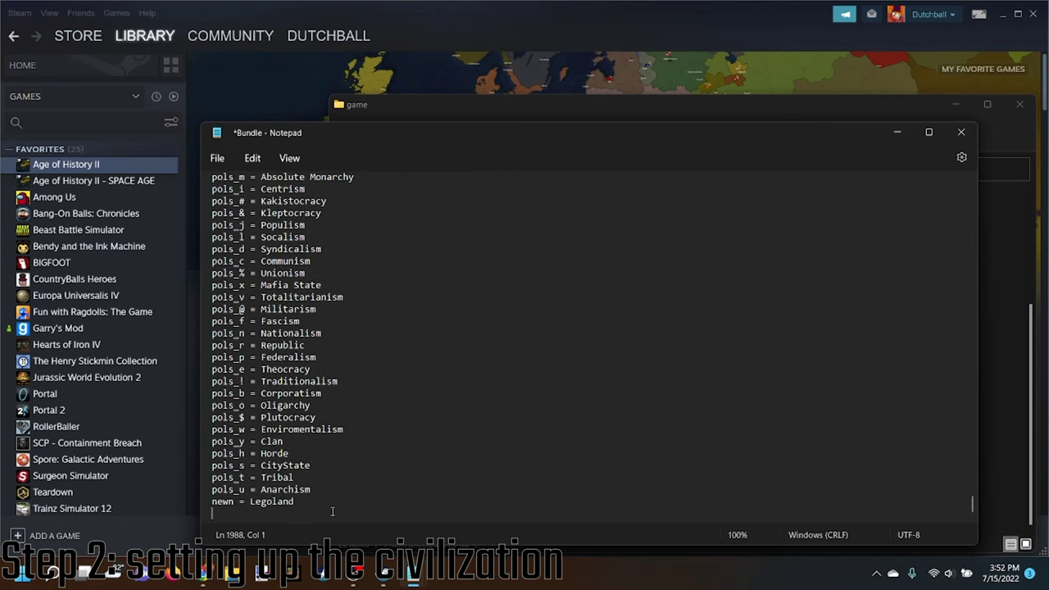
- Look up the Extra_Tag of the Absolute Monarchy government in the Governments file
mouse_move(423, 576)
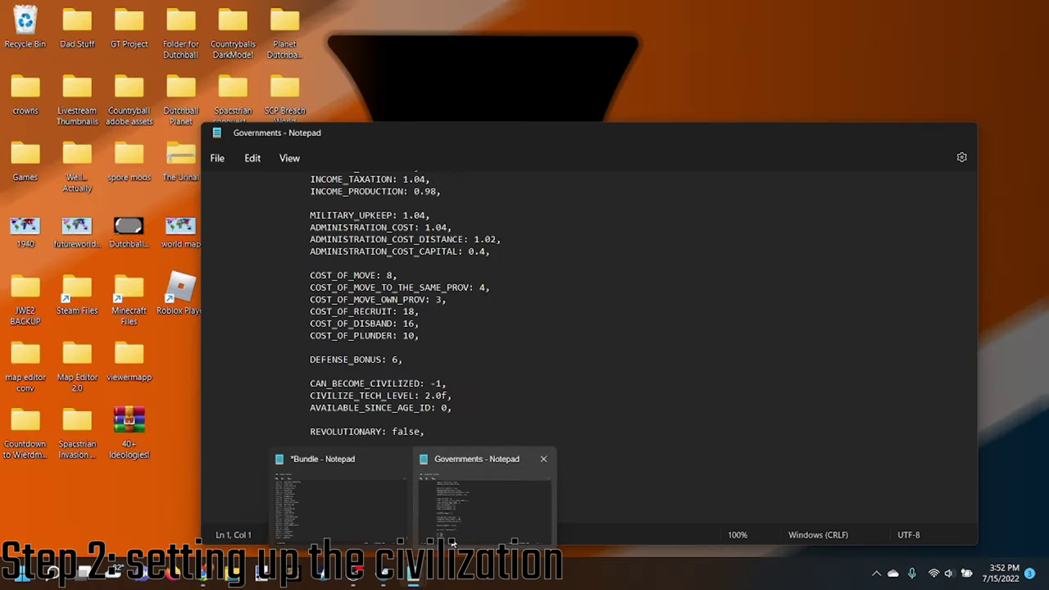
click(463, 536)
scroll(513, 371, down, 10)
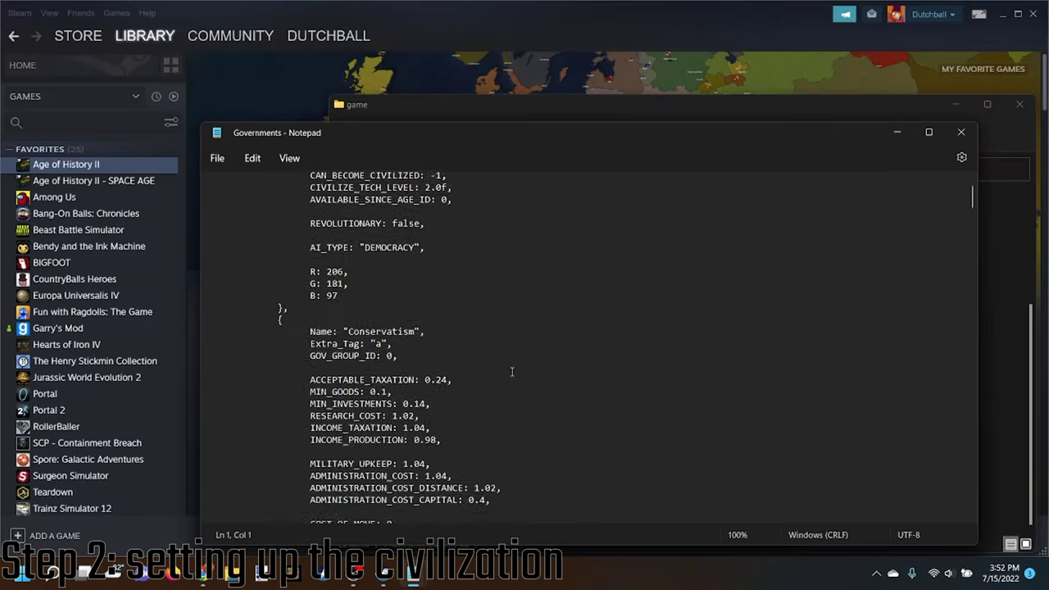
scroll(513, 371, down, 20)
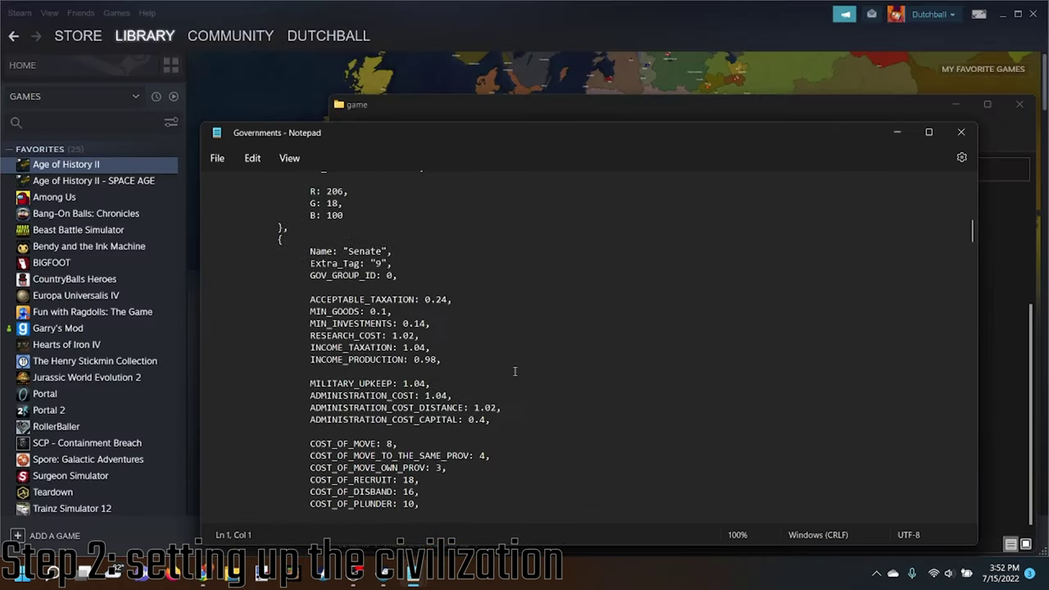
scroll(515, 371, down, 10)
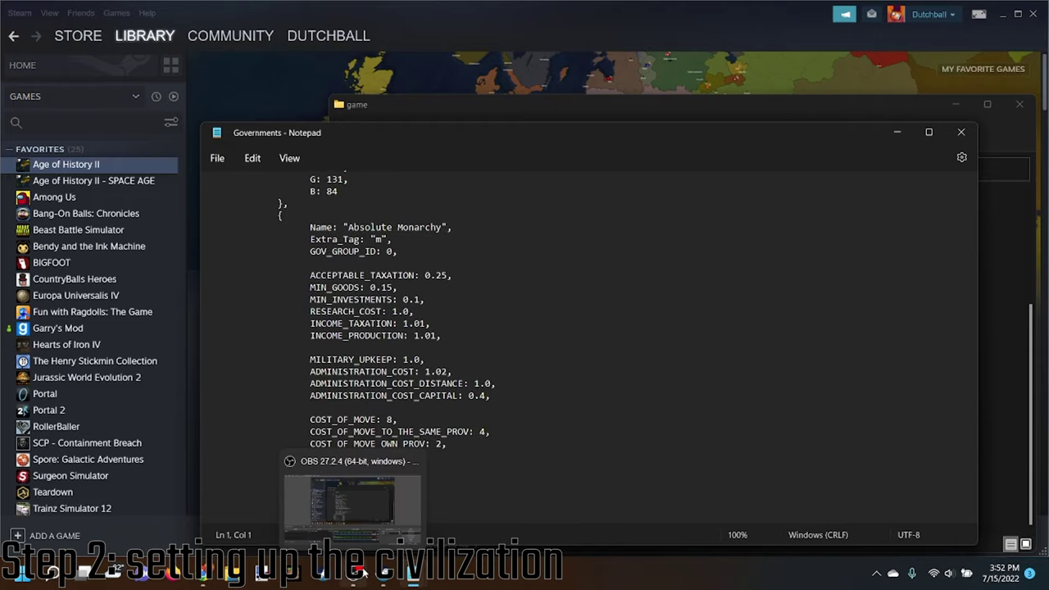
- Add the lines newn_m = Legokingdom and newn_c = Lego worker's party at the end of the Bundle file
mouse_move(382, 574)
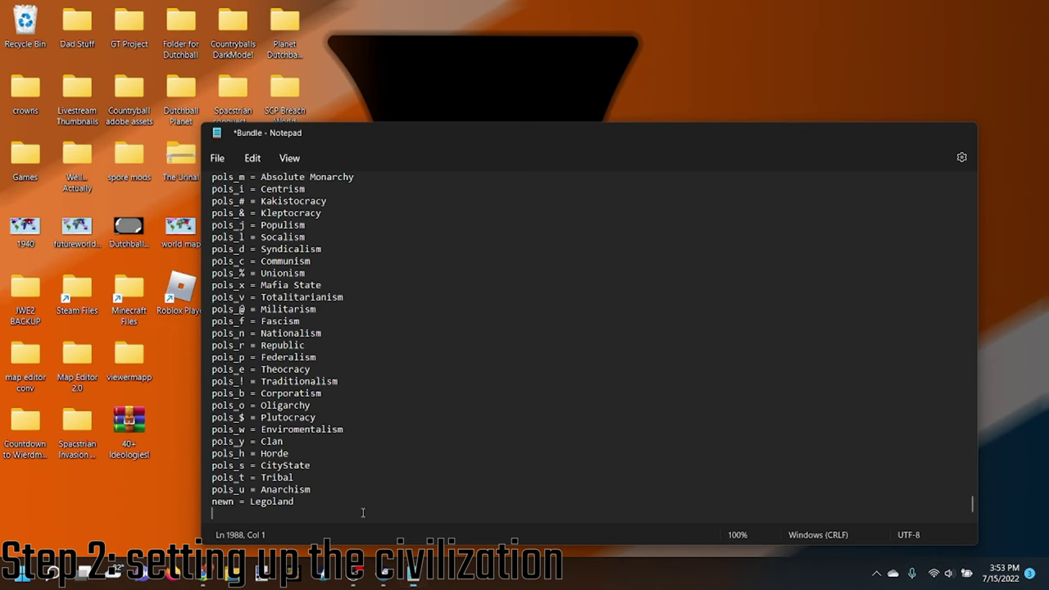
click(332, 508)
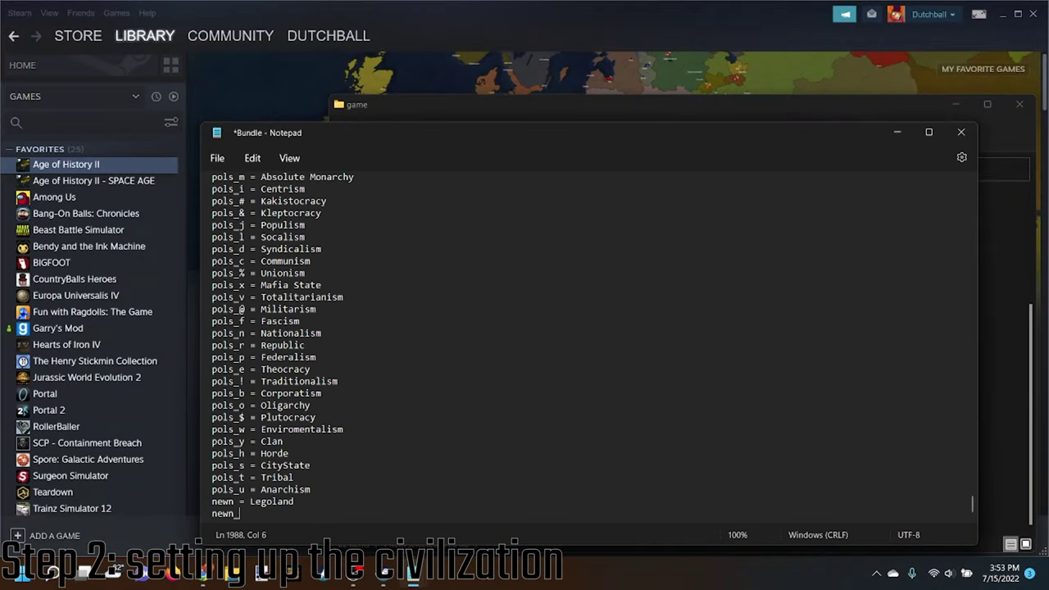
mouse_move(414, 574)
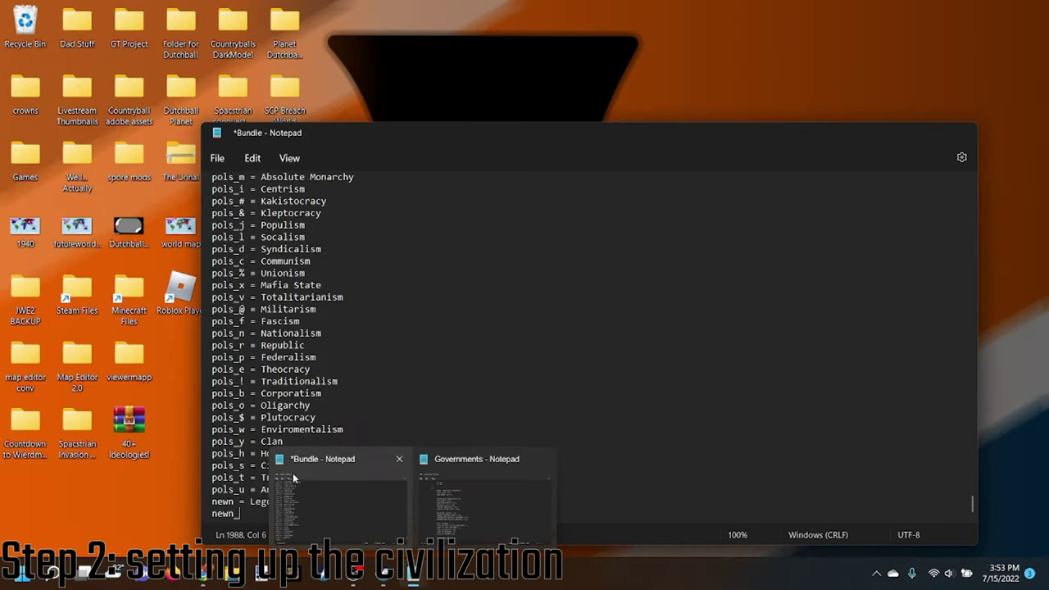
click(292, 473)
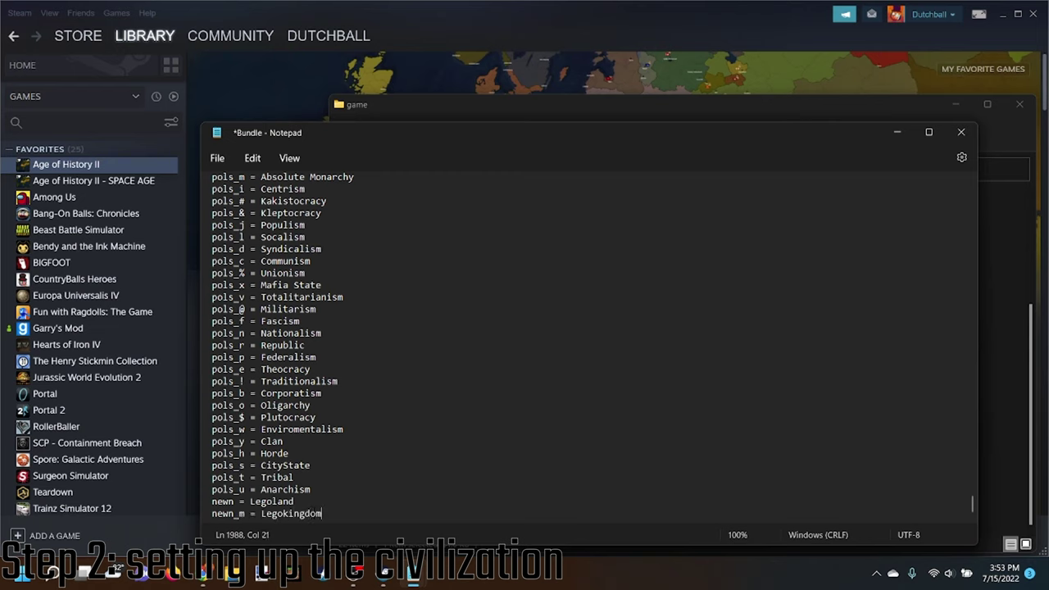
key(Return)
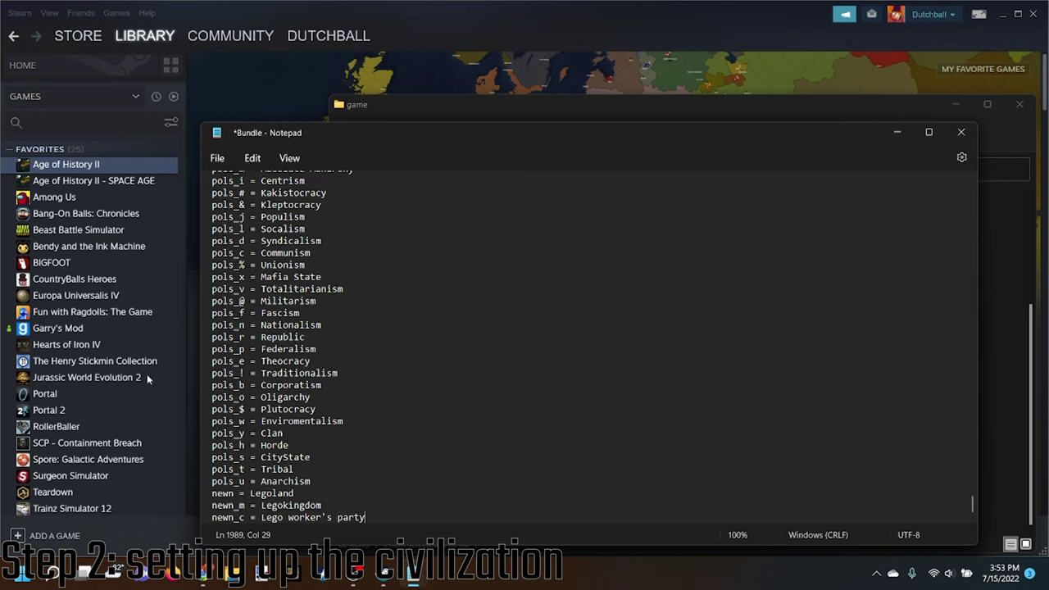
- Save the Bundle file and close both the Bundle and Governments files
click(216, 161)
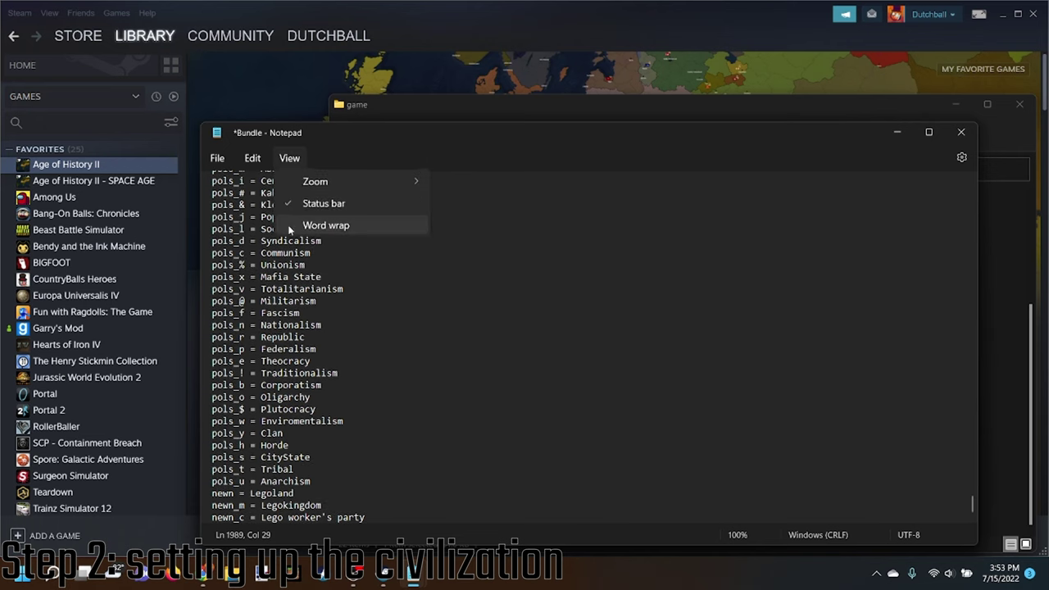
click(292, 243)
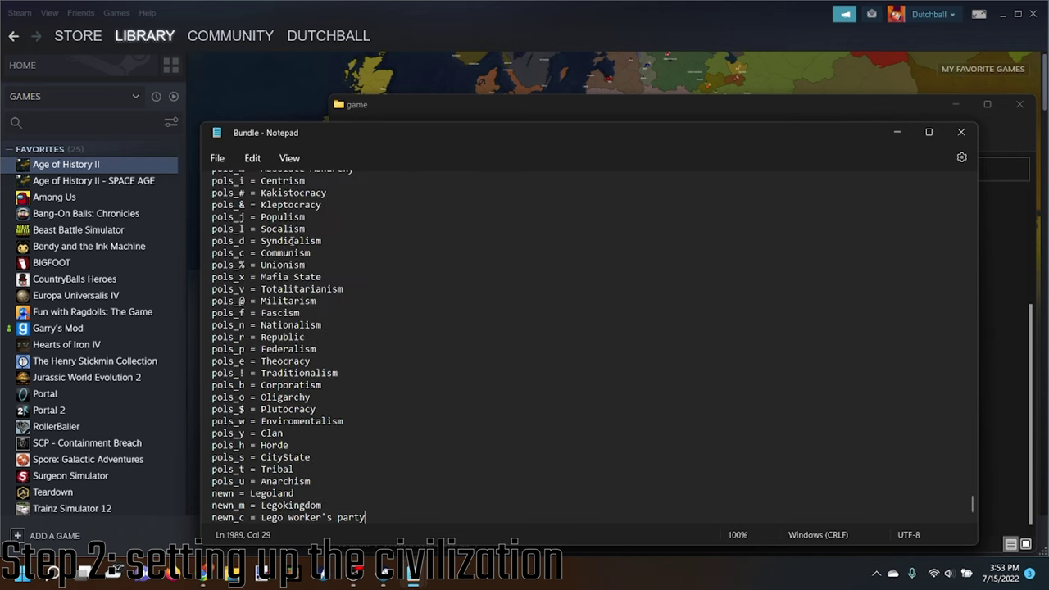
click(961, 132)
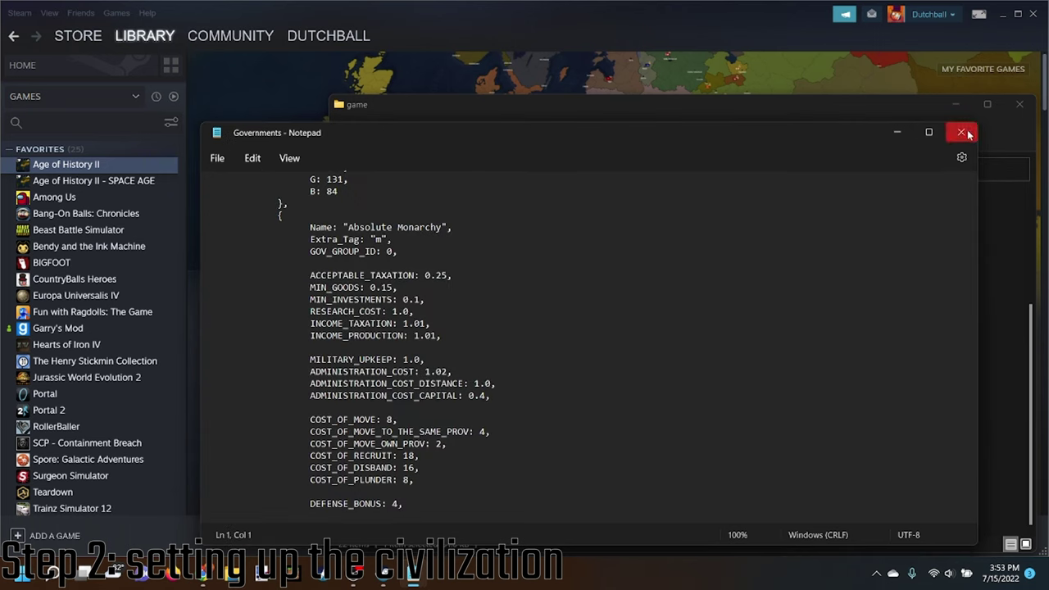
click(962, 131)
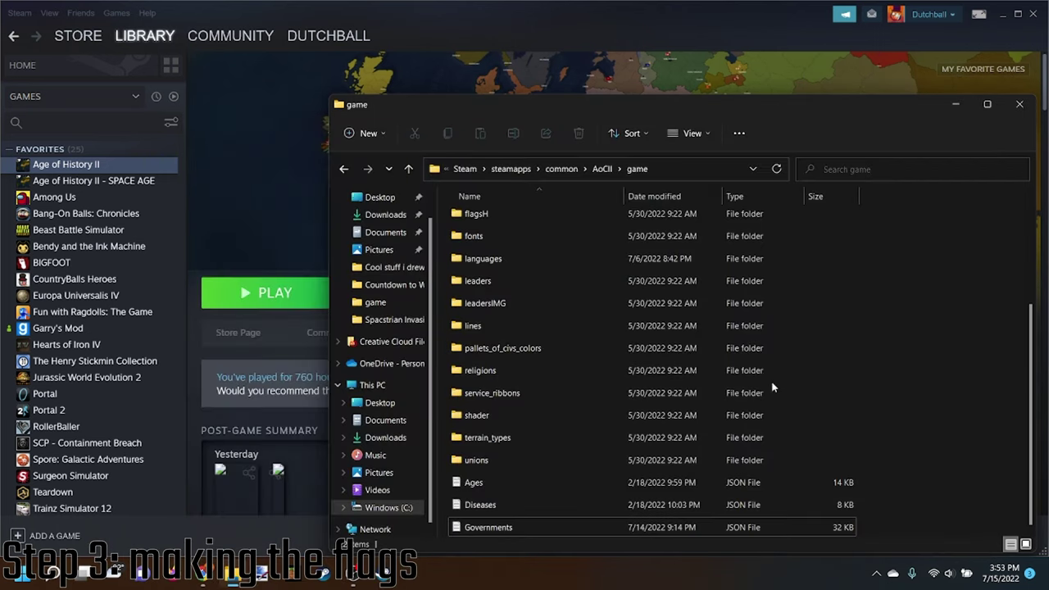
- Open the flags folder inside the game folder
scroll(639, 430, up, 3)
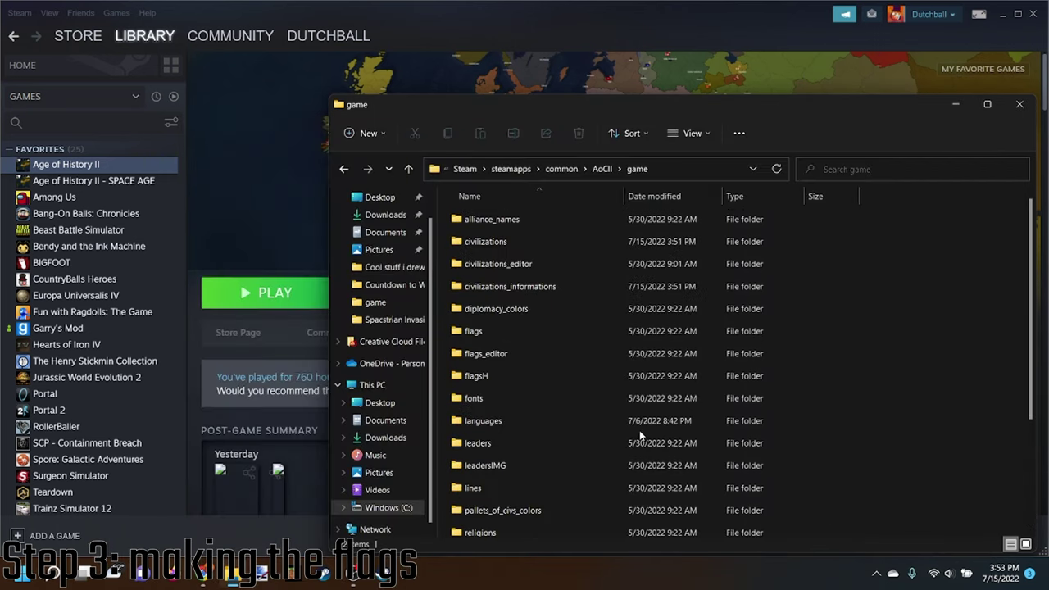
double_click(475, 331)
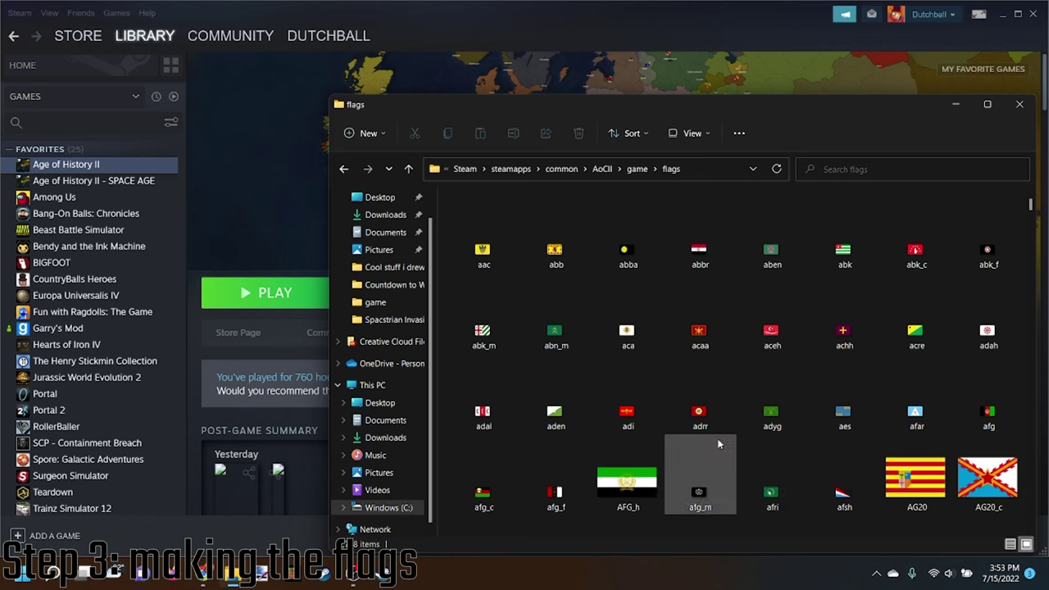
click(481, 233)
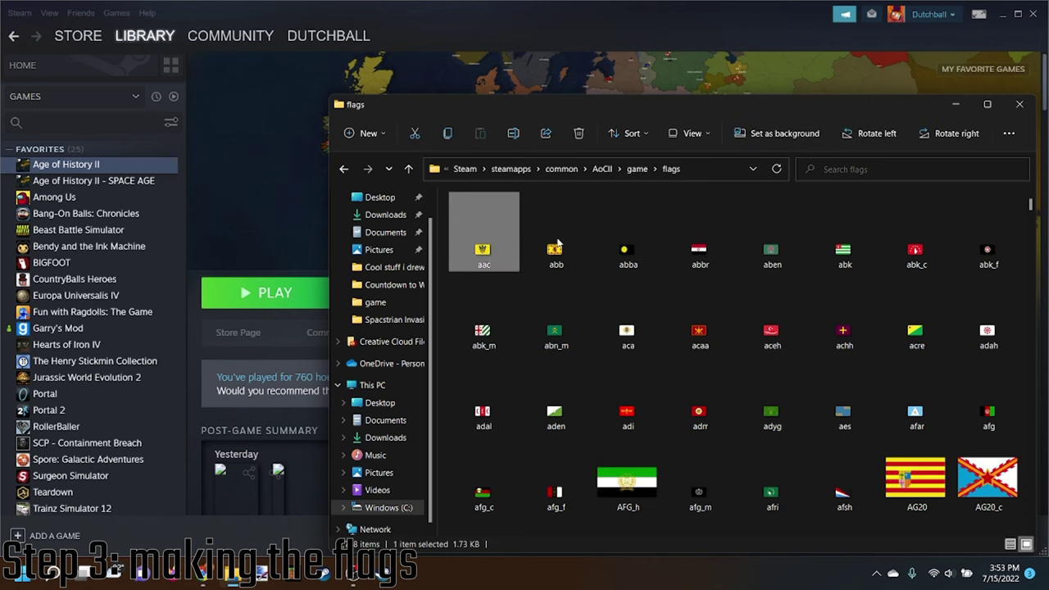
right_click(486, 233)
mouse_move(546, 299)
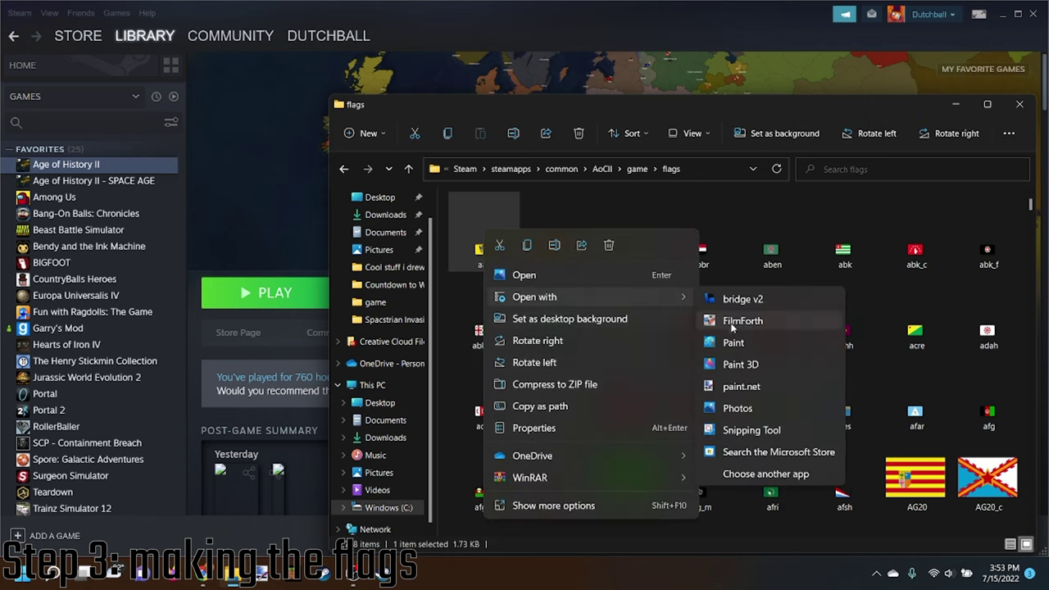
- Open the AG20 flag image from the flags folder with paint.net
click(929, 489)
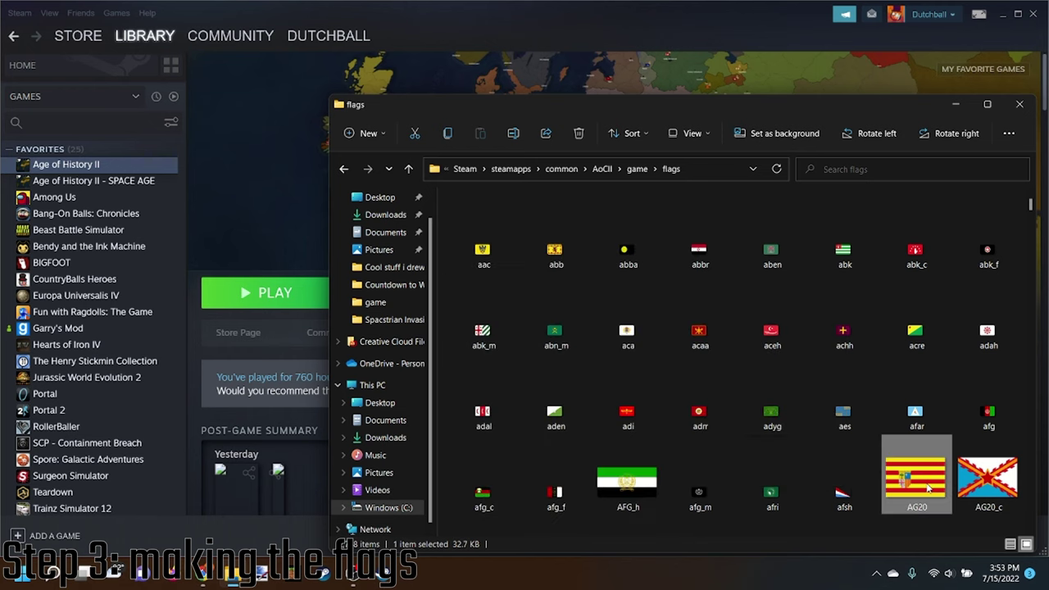
right_click(928, 489)
mouse_move(754, 262)
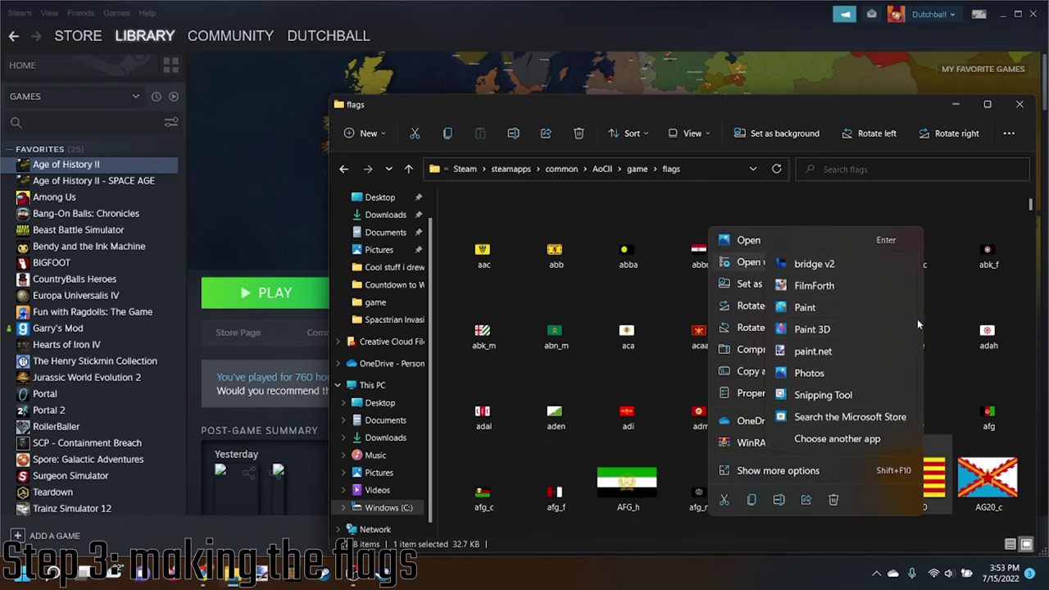
click(806, 349)
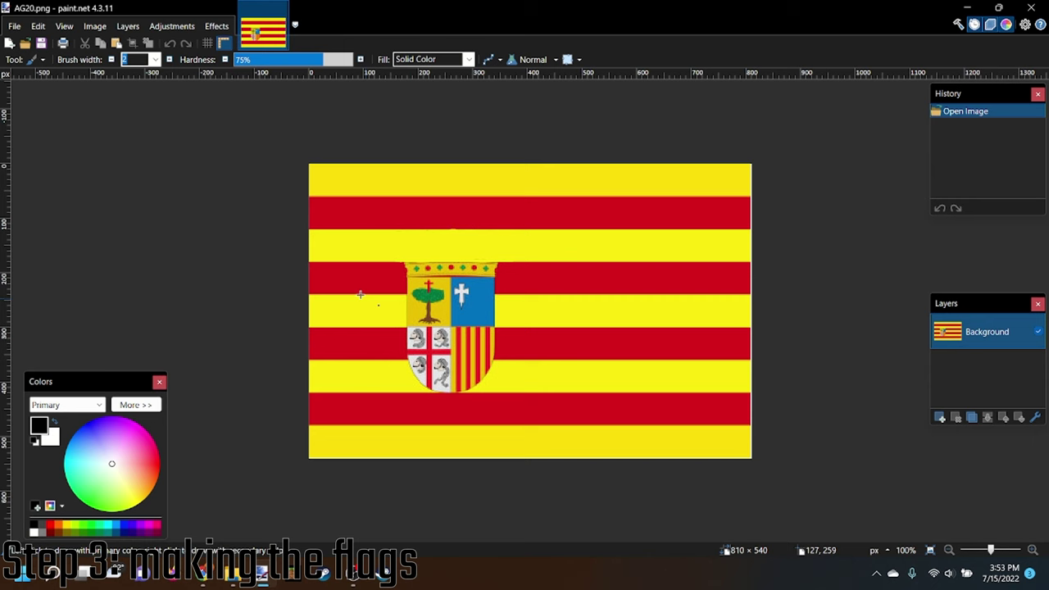
- Select the whole AG20 flag with Rectangle Select and erase it to leave an empty canvas
click(24, 64)
click(49, 74)
drag(186, 99, 846, 524)
key(Delete)
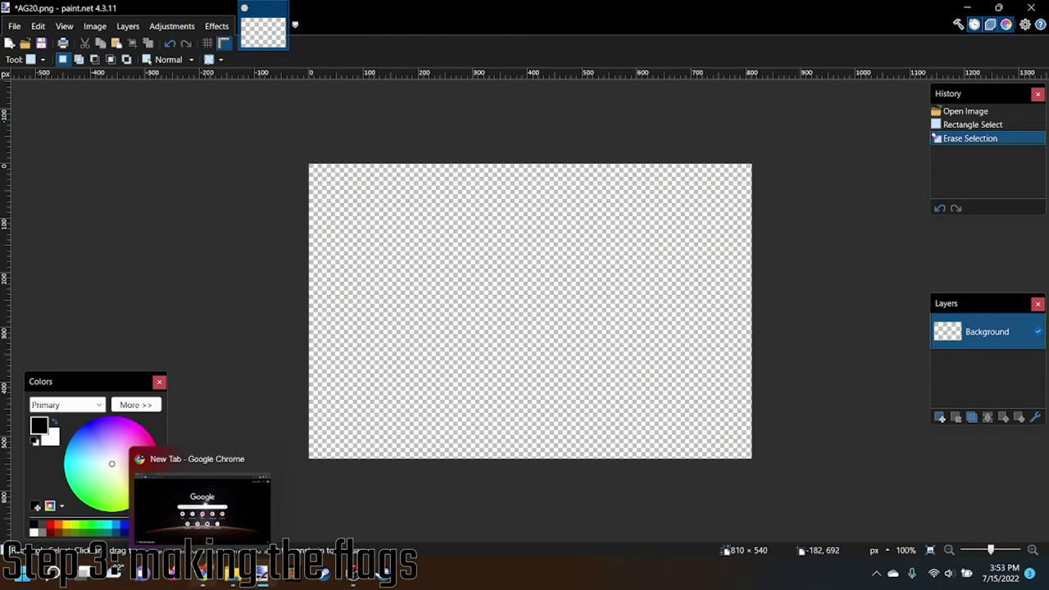
- Switch to Chrome, search Google Images for lego flag, and browse the results for a flat LEGO flag
click(202, 574)
text(lego flag)
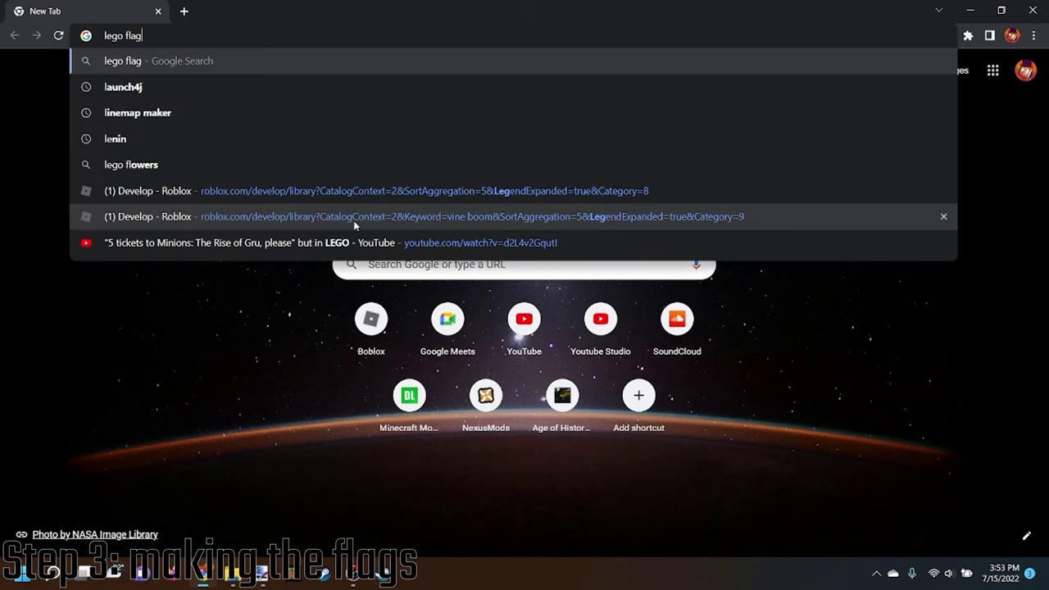
key(Return)
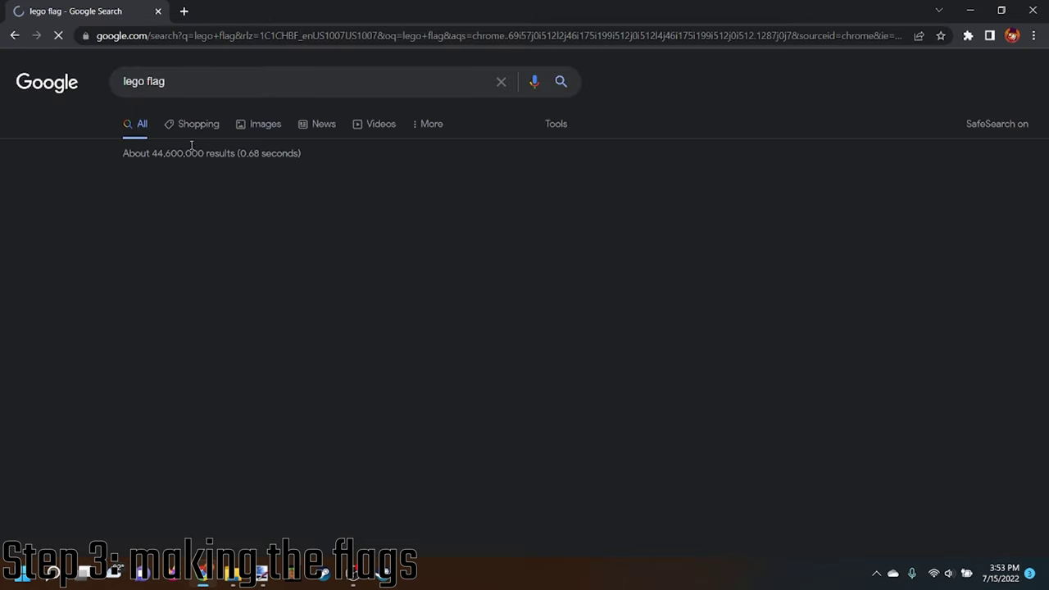
click(265, 126)
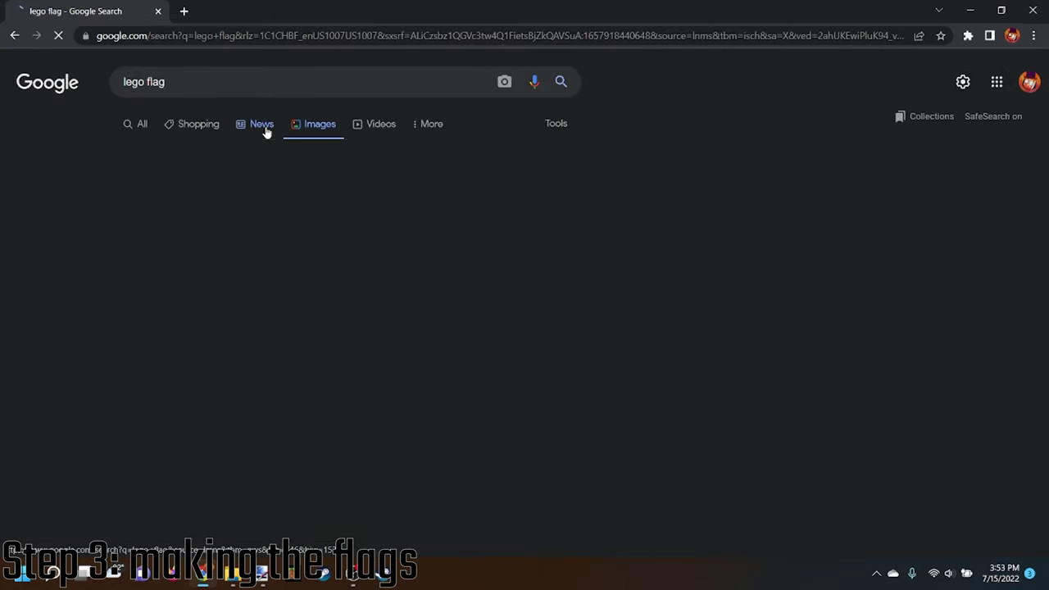
scroll(242, 257, down, 7)
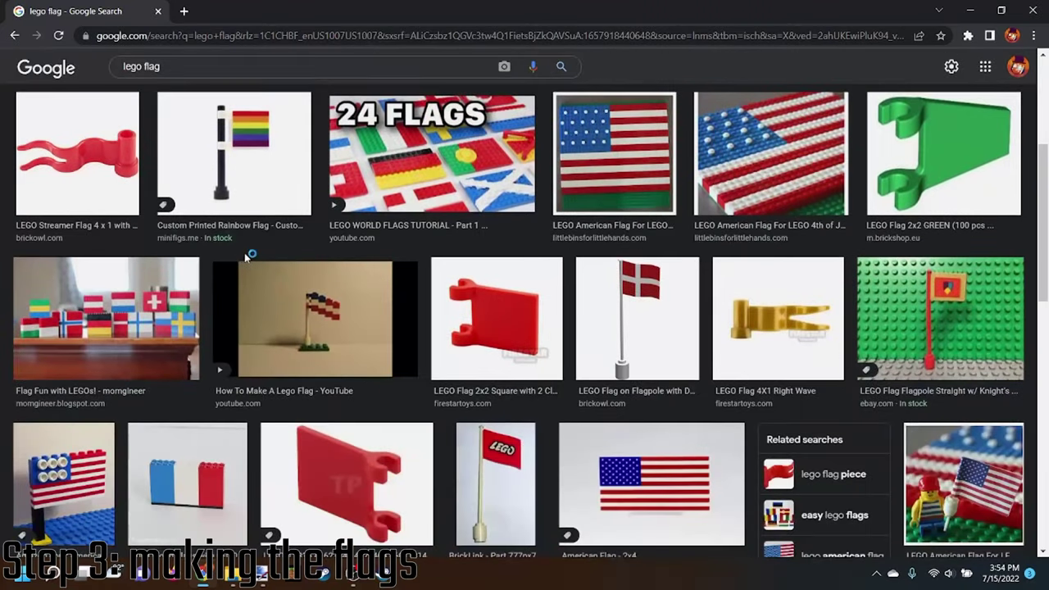
scroll(244, 259, down, 3)
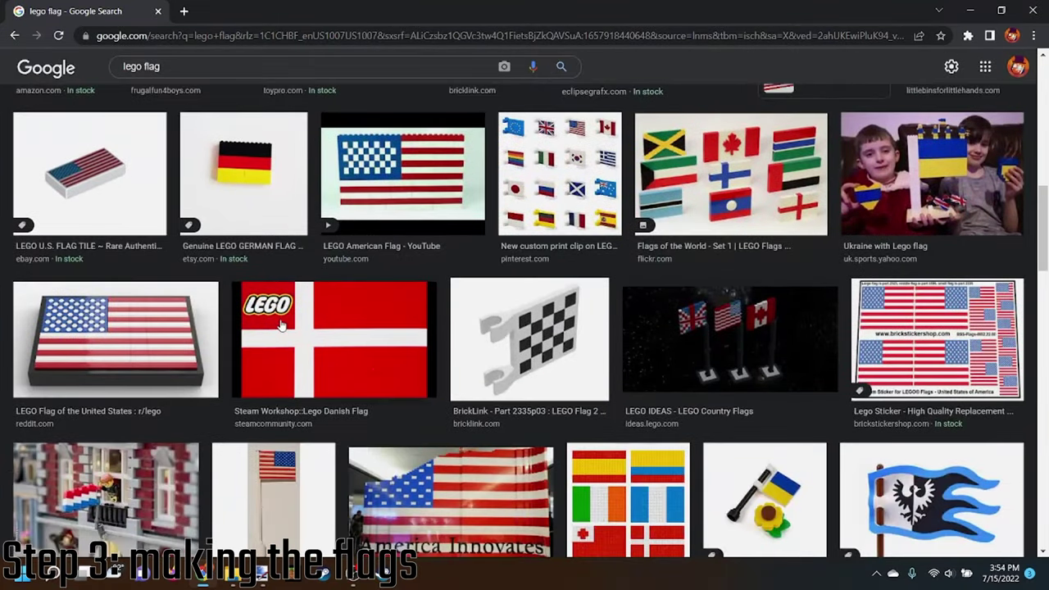
- Copy the Steam Workshop Lego Danish Flag image and paste it onto the empty AG20 canvas in paint.net
click(328, 353)
right_click(726, 227)
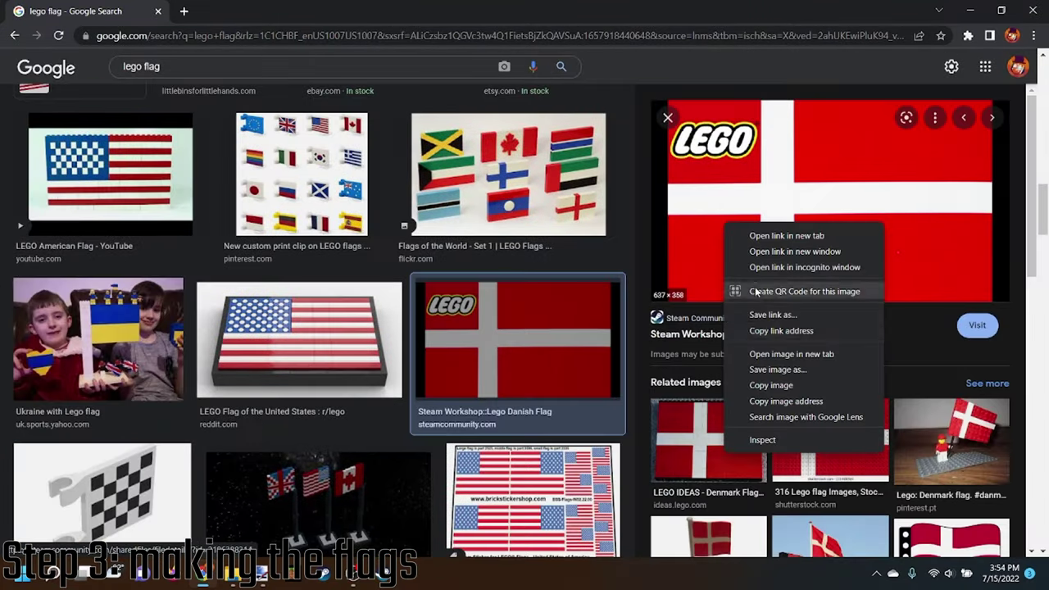
click(760, 383)
key(alt+Tab)
key(ctrl+v)
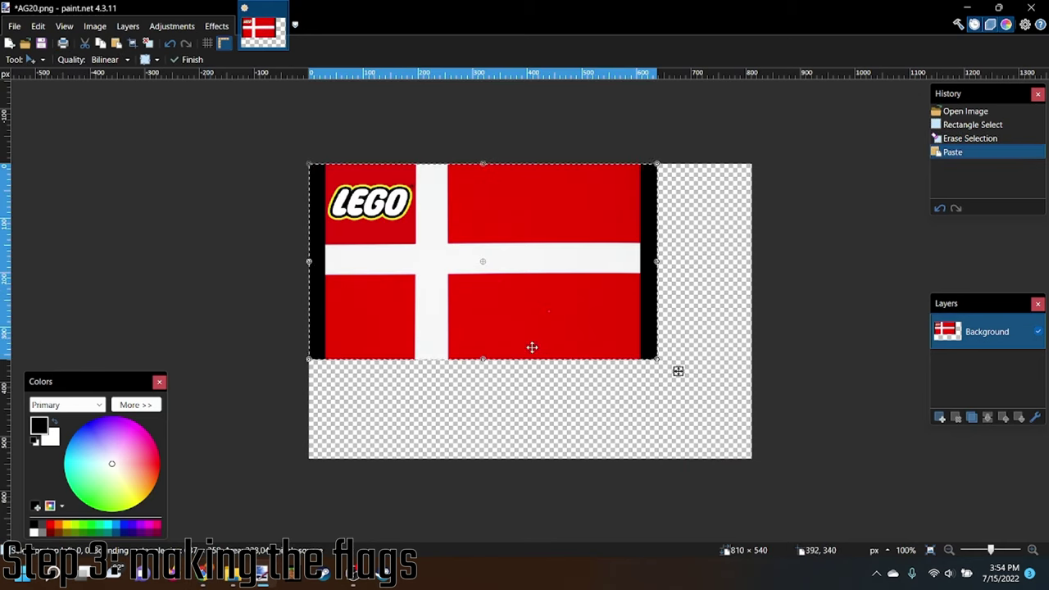
- Select only the red-and-white area between the pasted flag's black side bars with Rectangle Select and crop the image to it
click(30, 59)
click(33, 69)
scroll(305, 156, up, 10)
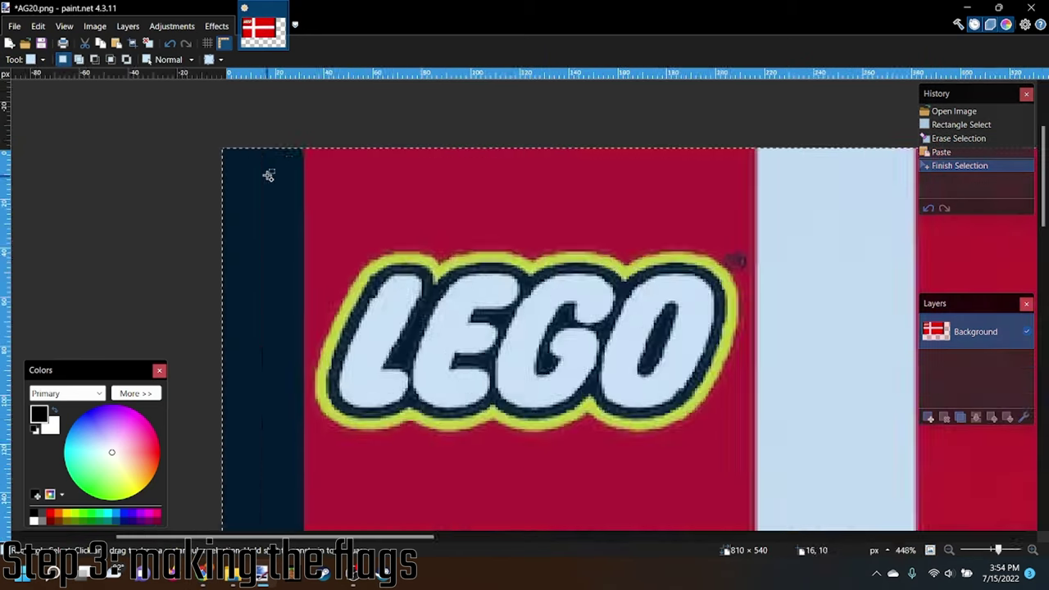
key(ctrl+d)
scroll(305, 155, down, 8)
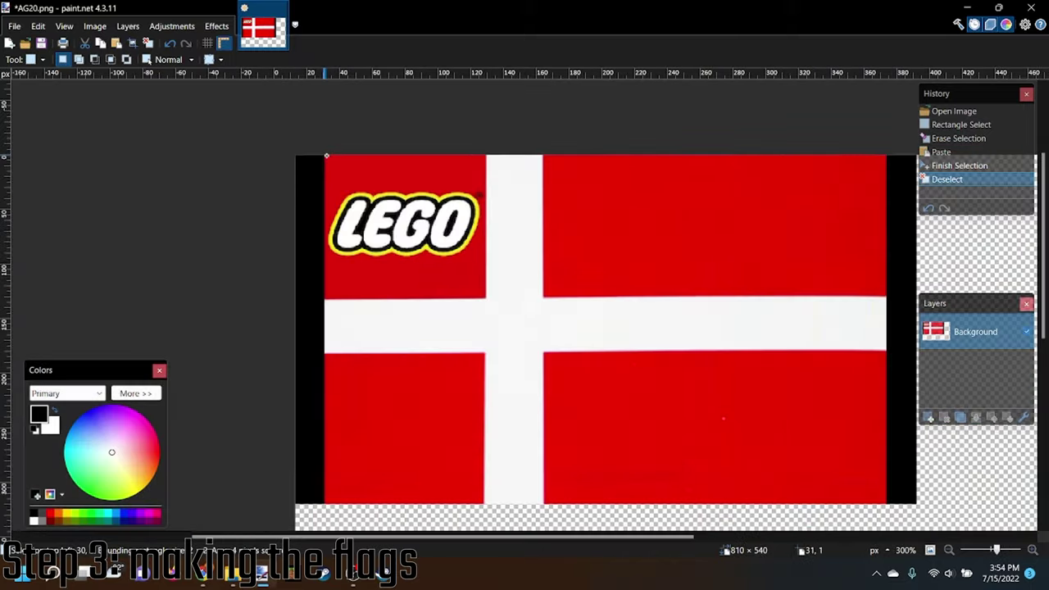
scroll(555, 281, up, 3)
drag(534, 153, 557, 299)
scroll(568, 284, up, 3)
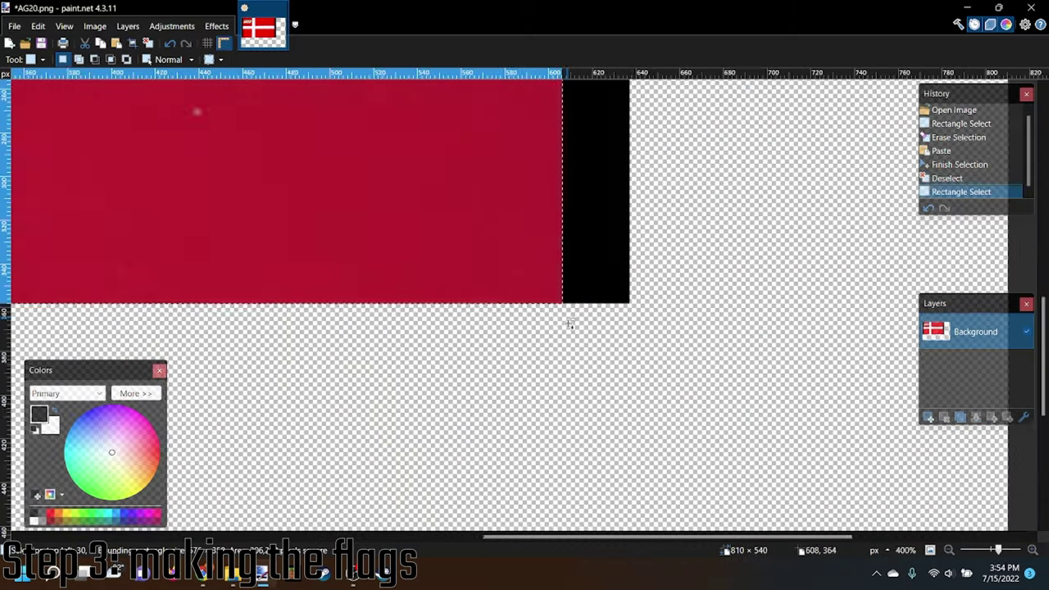
scroll(569, 324, down, 5)
click(136, 41)
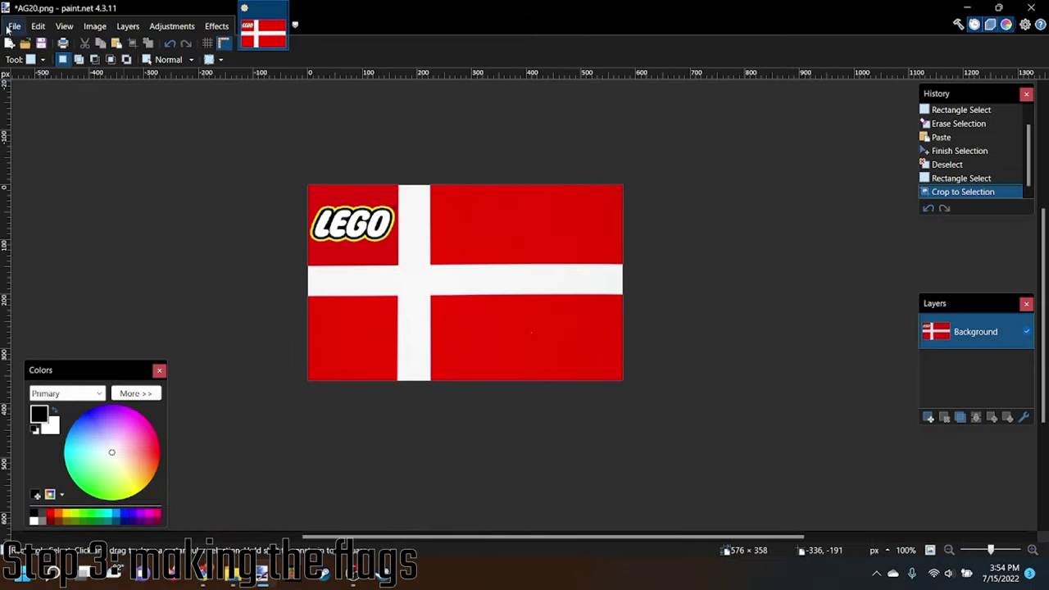
- Save the cropped LEGO flag as a PNG named newn in the game's flags folder with the default save settings
click(14, 26)
click(66, 129)
text(newn)
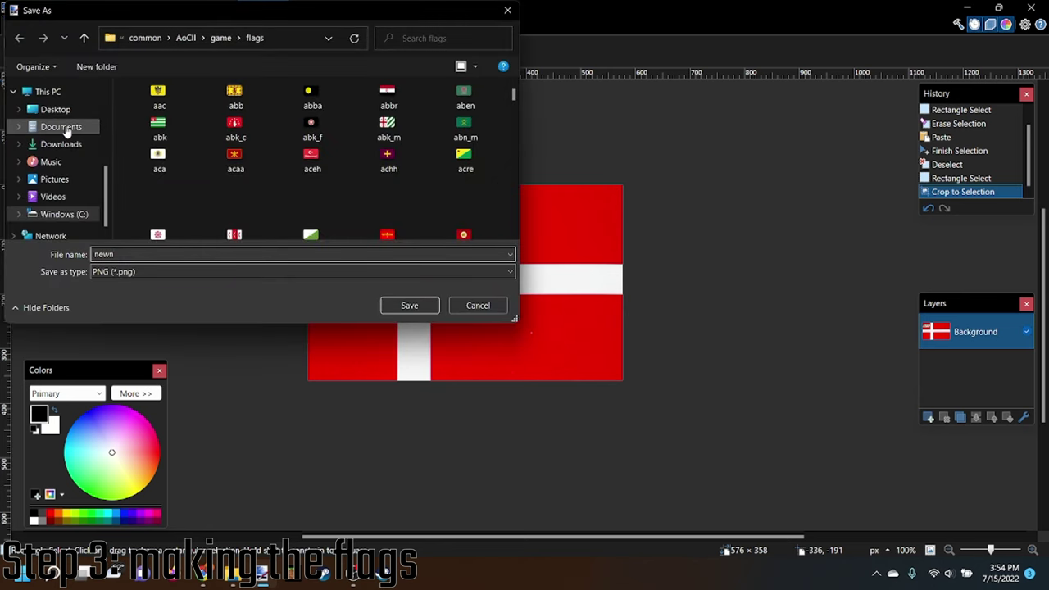
key(Return)
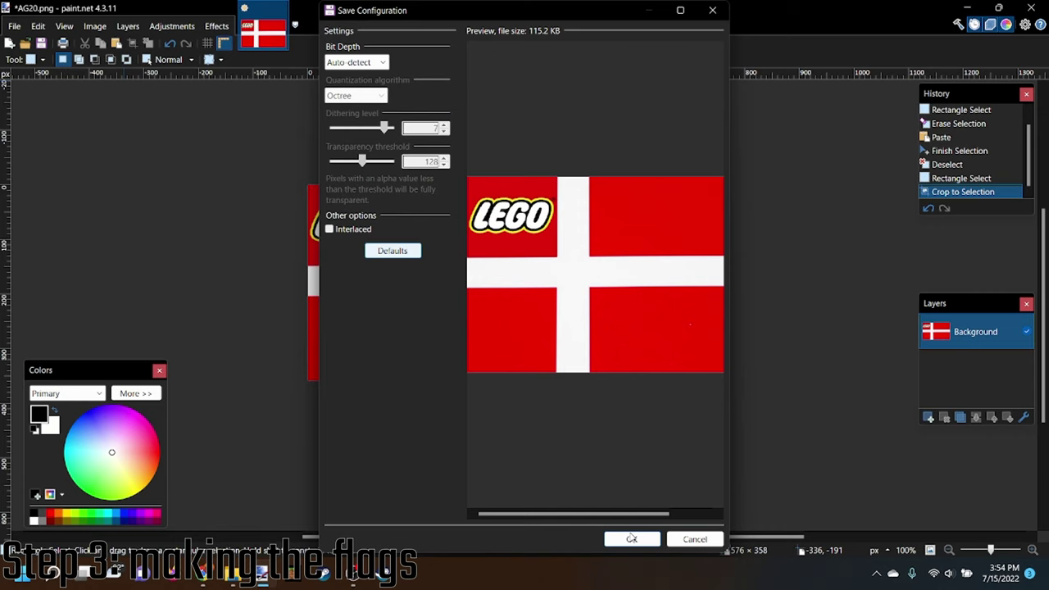
click(632, 539)
key(ctrl+b)
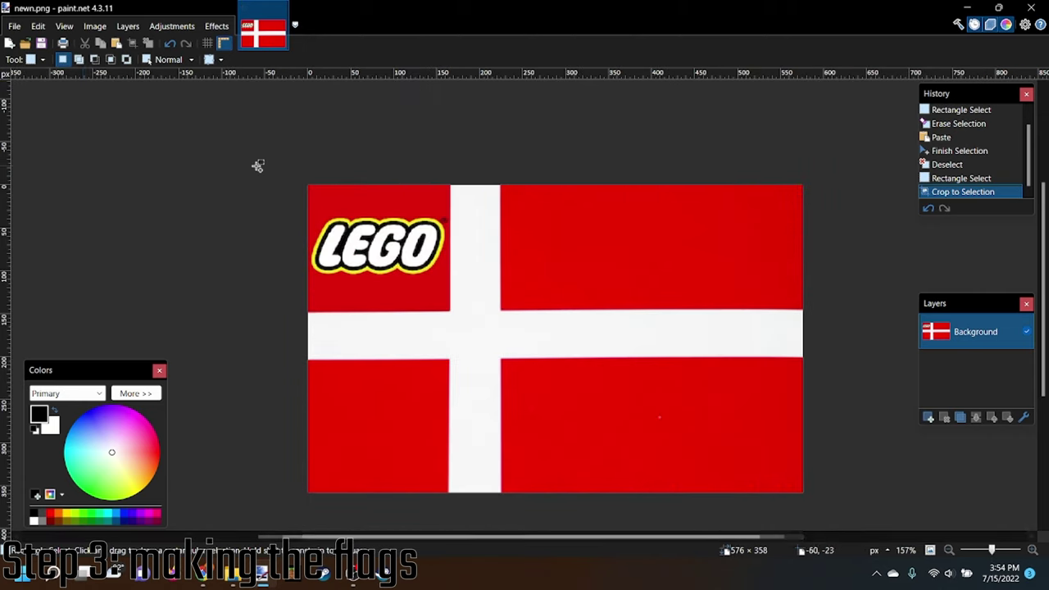
click(35, 62)
click(70, 370)
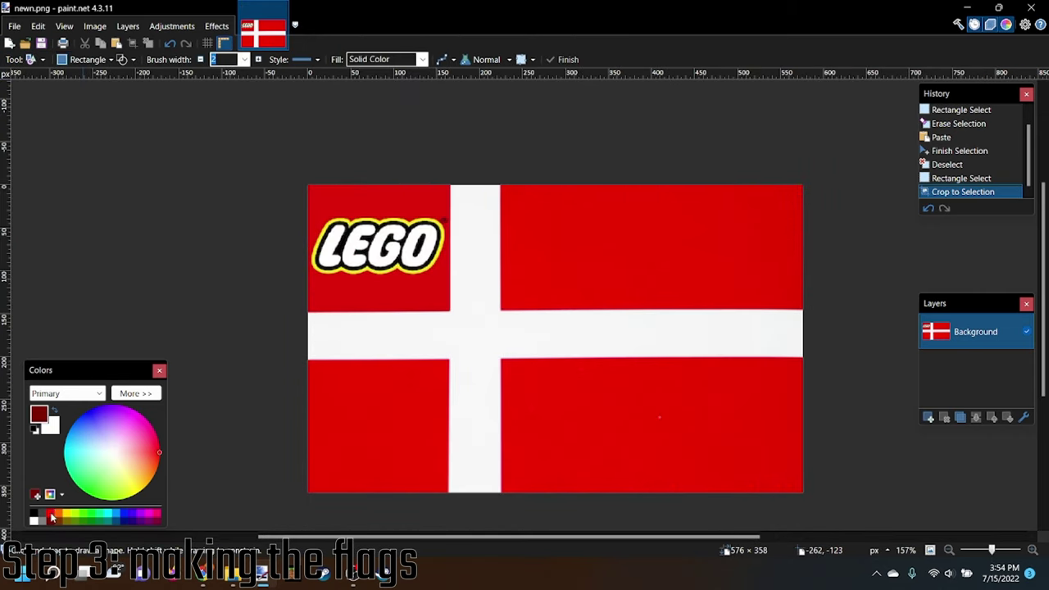
click(51, 518)
scroll(307, 188, up, 1)
drag(478, 319, 479, 320)
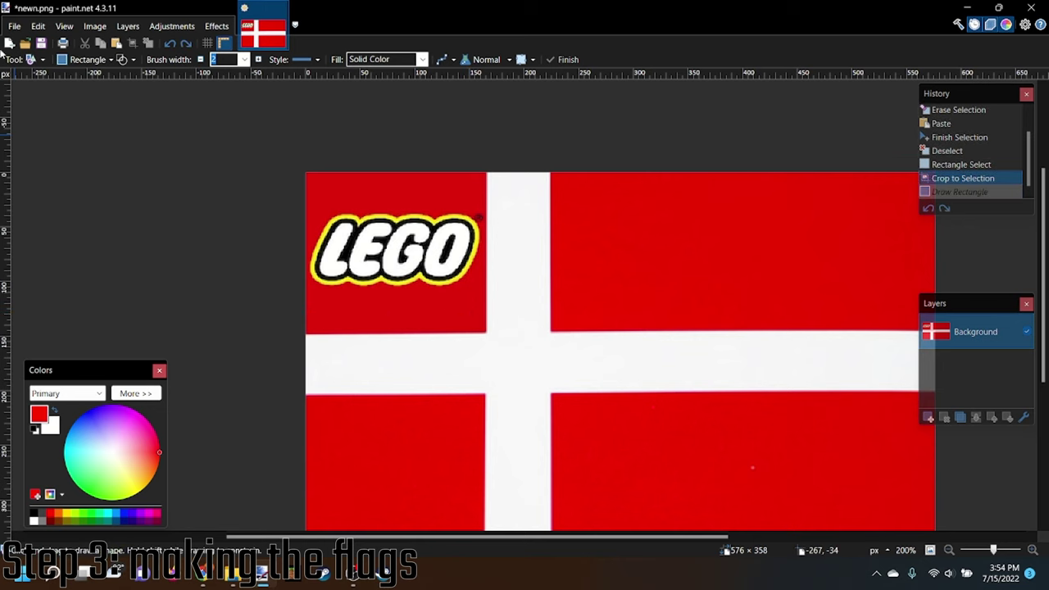
click(30, 60)
click(57, 289)
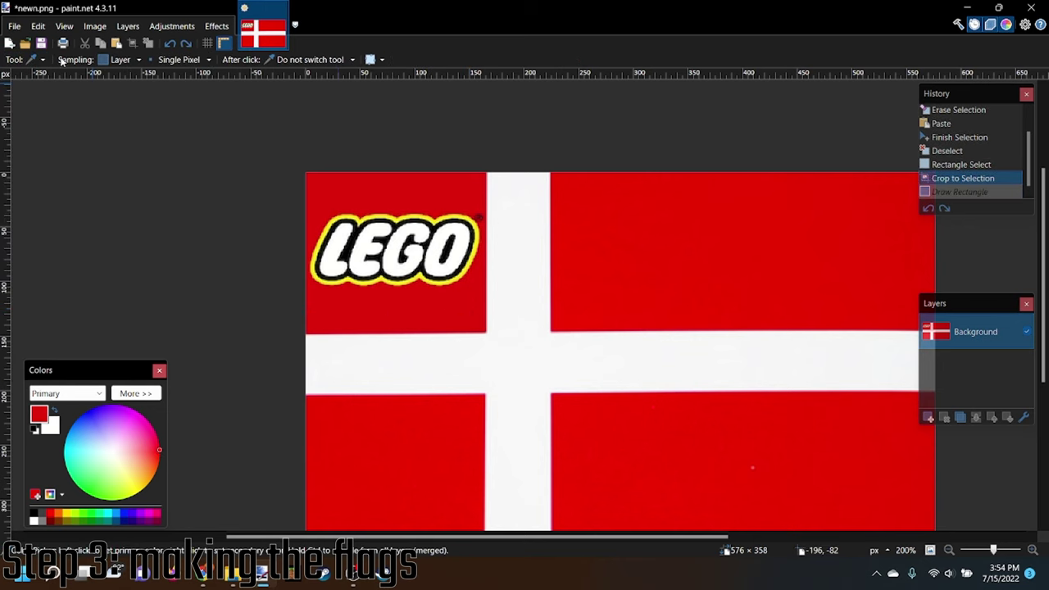
- Select the flag's LEGO corner with Rectangle Select and stretch it with Move Selected Pixels to fill the whole canvas
click(33, 60)
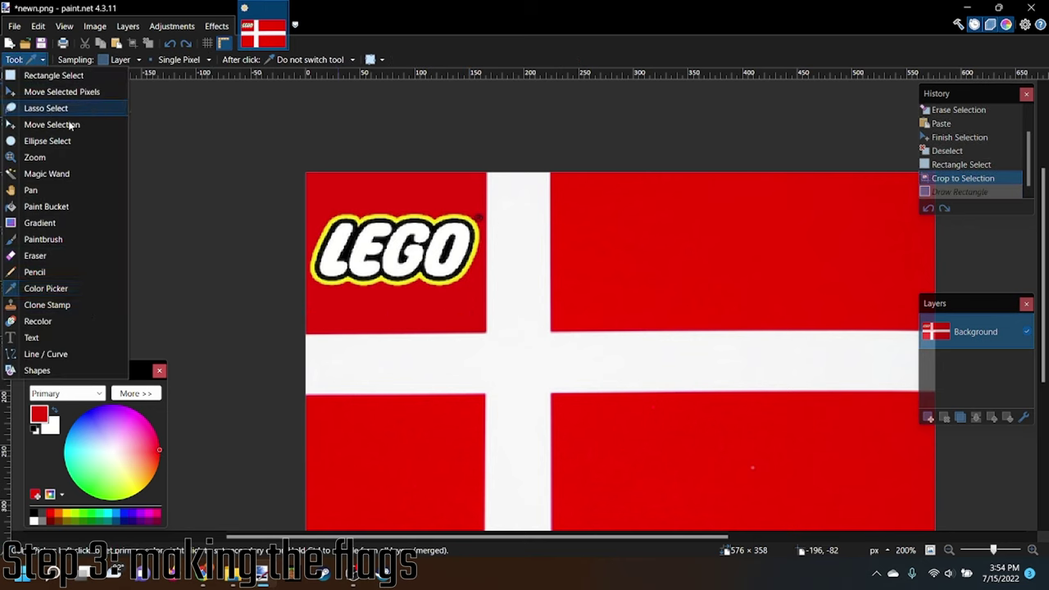
click(46, 75)
scroll(274, 159, up, 1)
drag(274, 159, 574, 414)
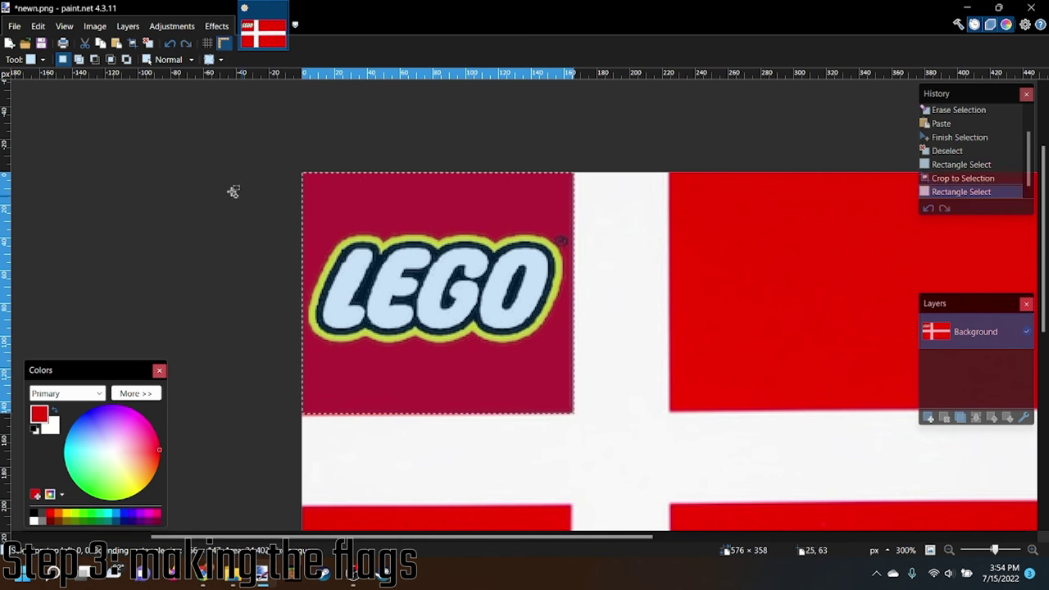
scroll(233, 191, down, 5)
click(33, 60)
click(47, 91)
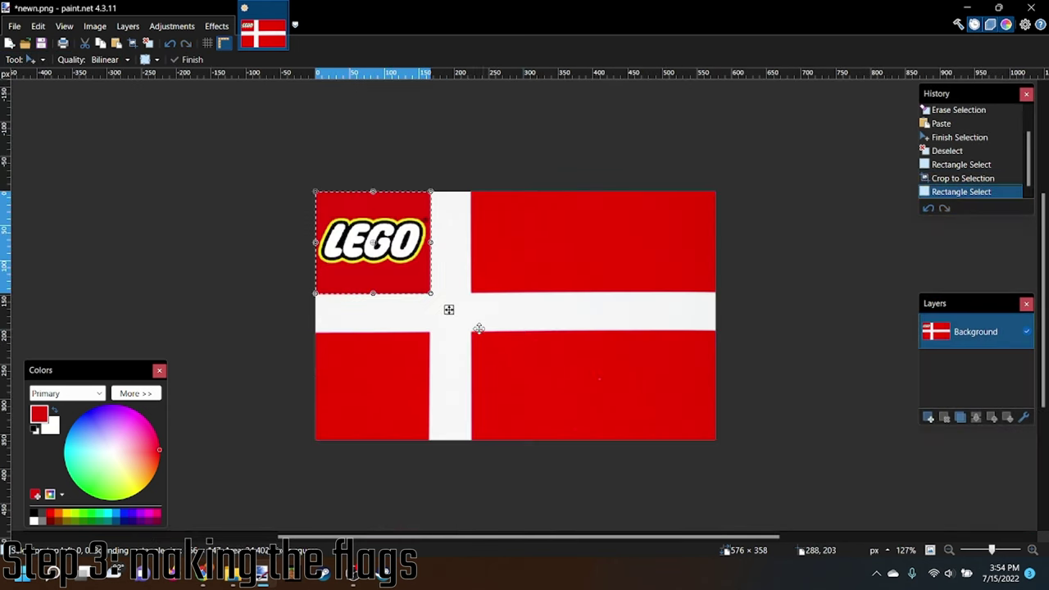
drag(430, 293, 719, 445)
- Save the stretched LEGO image as a PNG named newn_m in the flags folder with the default save settings
click(14, 26)
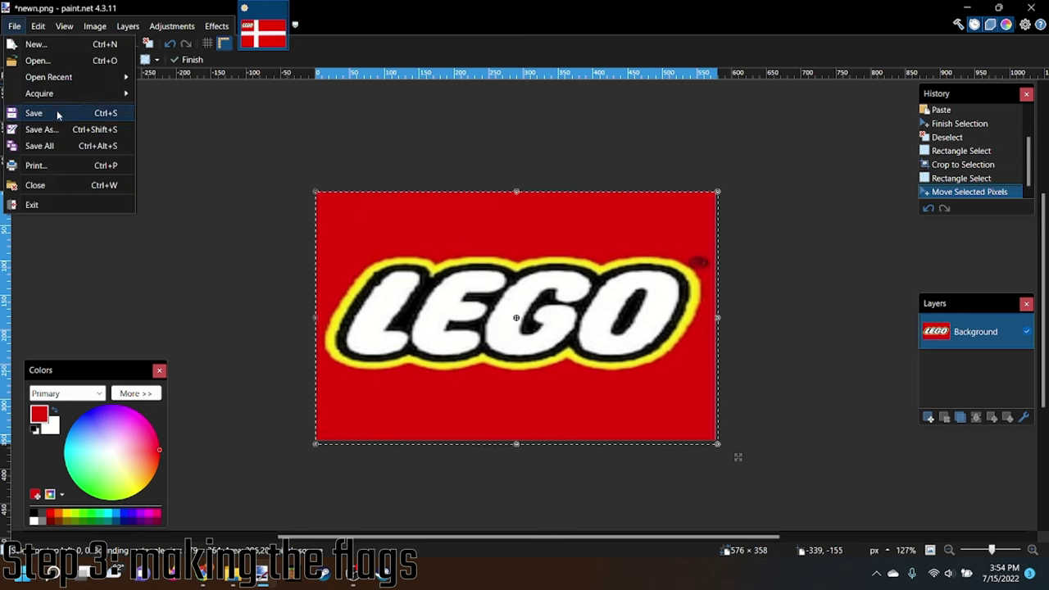
click(32, 110)
text(newn_m)
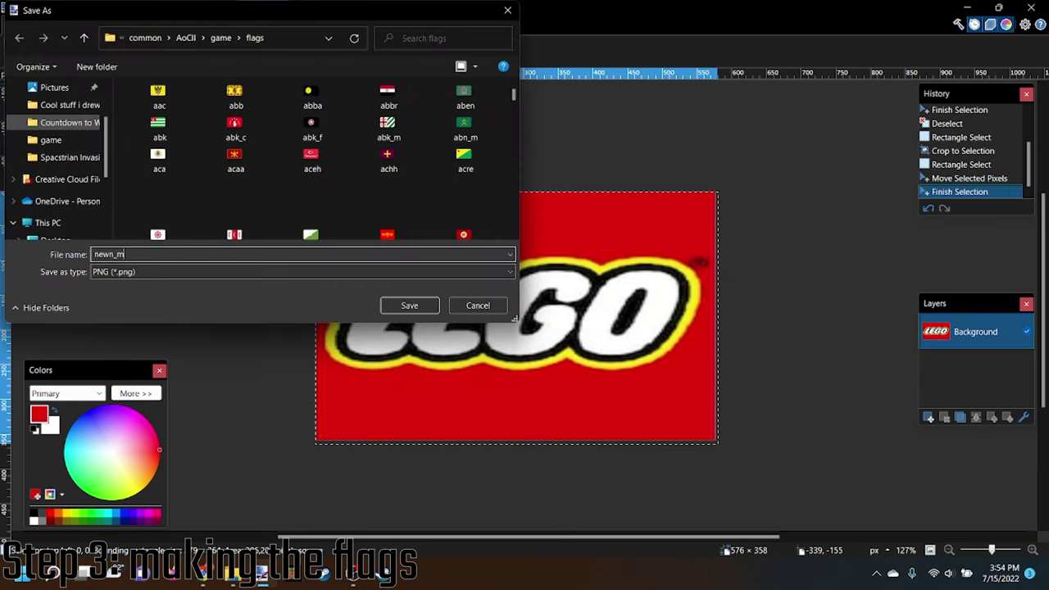
key(Return)
click(623, 540)
- Undo the stretching of the LEGO corner to get back the full cross flag, and clear the selection
key(ctrl+z)
key(ctrl+z)
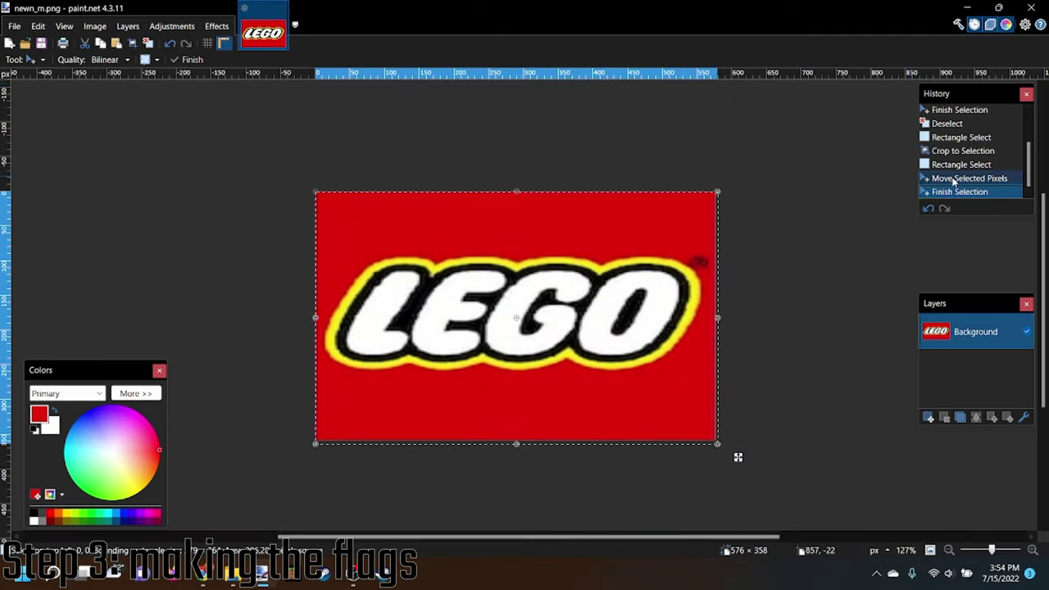
scroll(461, 181, up, 3)
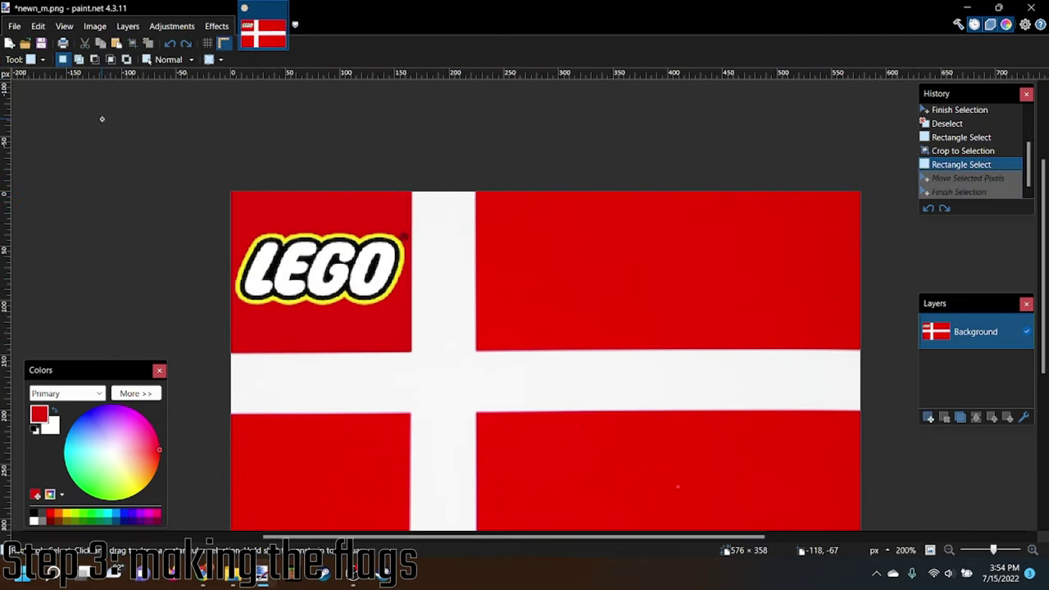
key(ctrl+d)
- Switch to Chrome, search Google Images for hammer and sickle, and copy the Wikipedia image with the star
key(alt+Tab)
drag(159, 66, 123, 67)
key(BackSpace)
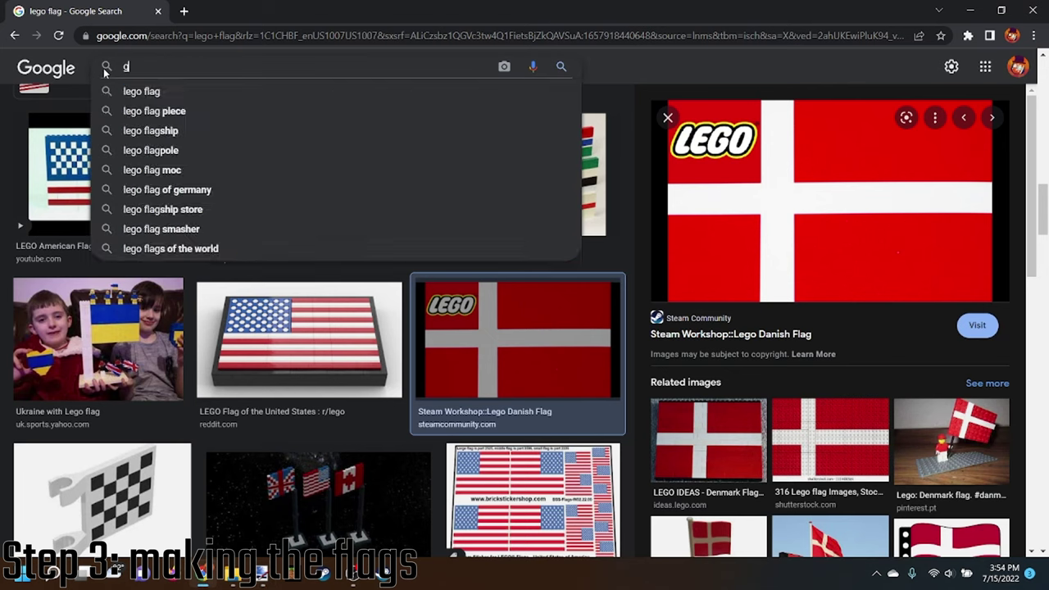
key(BackSpace)
text(g)
key(BackSpace)
text(hammer and sickle)
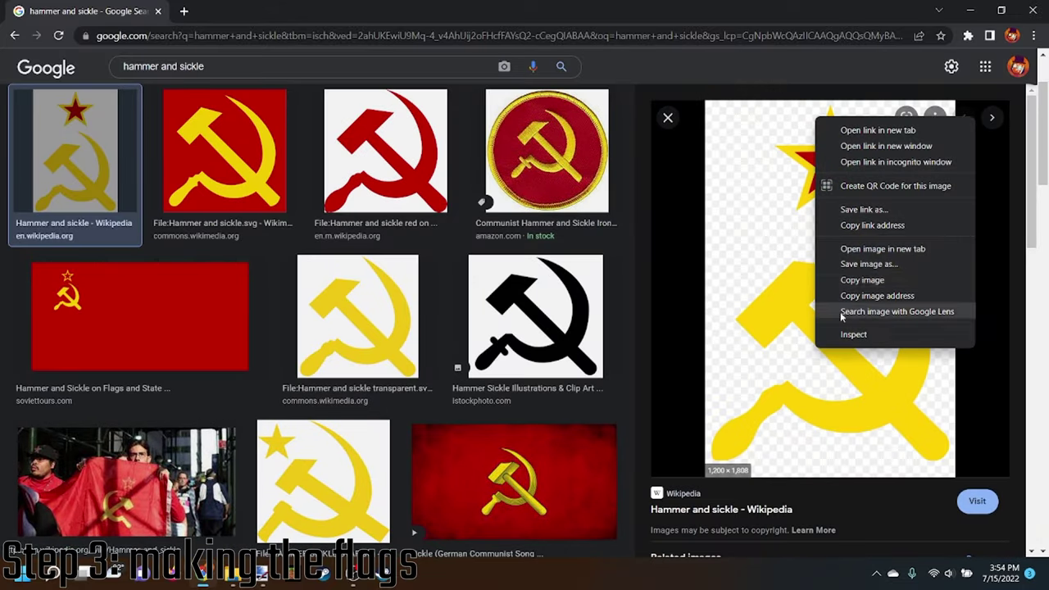
click(844, 279)
- Switch back to paint.net, cancel pasting onto the Background layer, and add a new layer above the flag
key(alt+Tab)
key(ctrl+v)
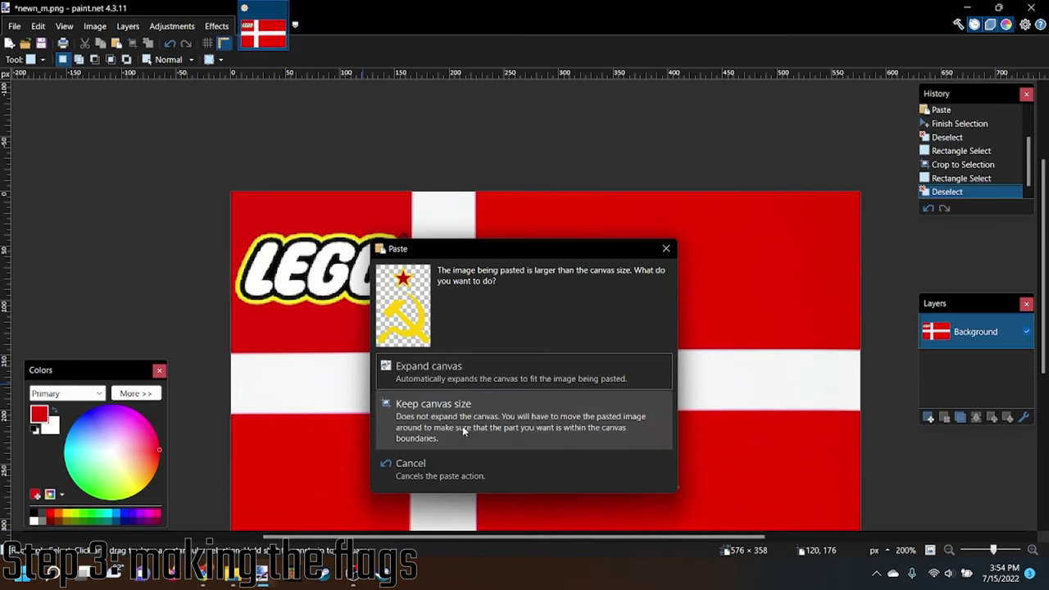
click(468, 473)
key(ctrl+shift+n)
key(ctrl+v)
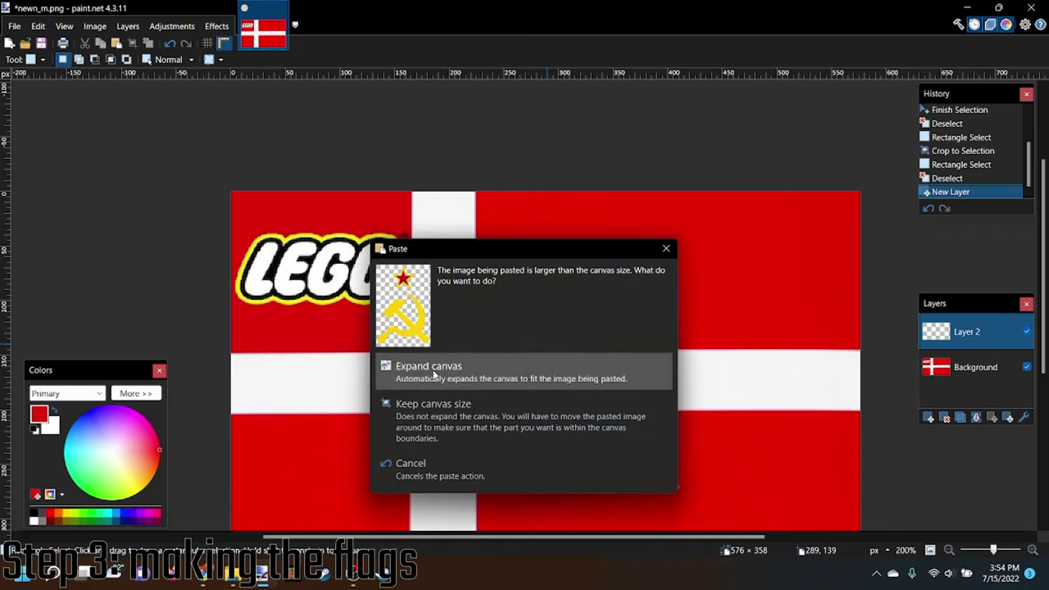
click(375, 368)
key(ctrl+z)
key(ctrl+z)
- Paste the hammer and sickle onto the new layer while keeping the canvas size, and shrink it to a small emblem
key(ctrl+v)
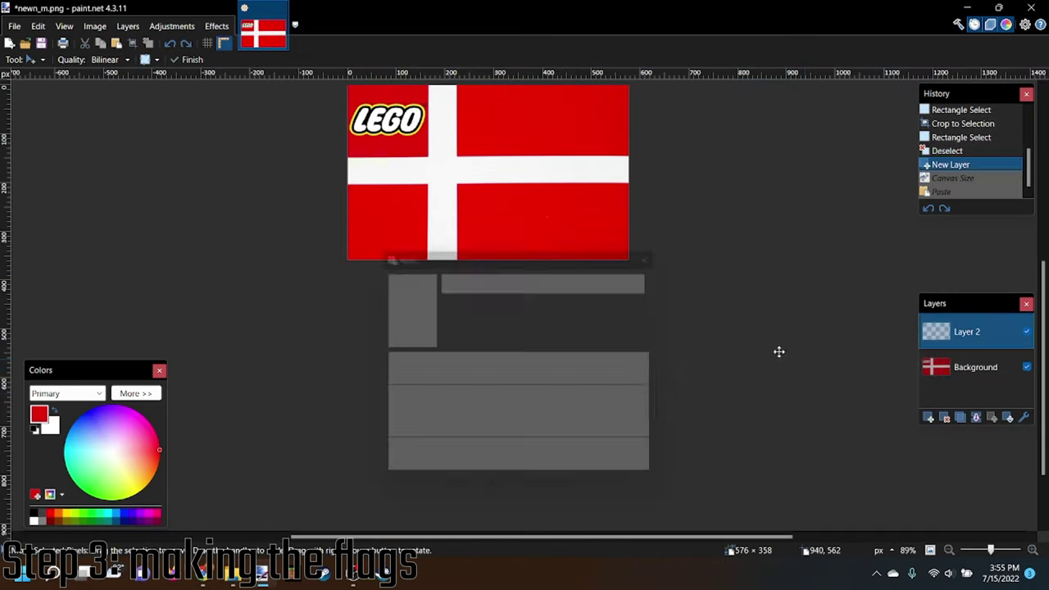
click(480, 364)
scroll(741, 438, down, 3)
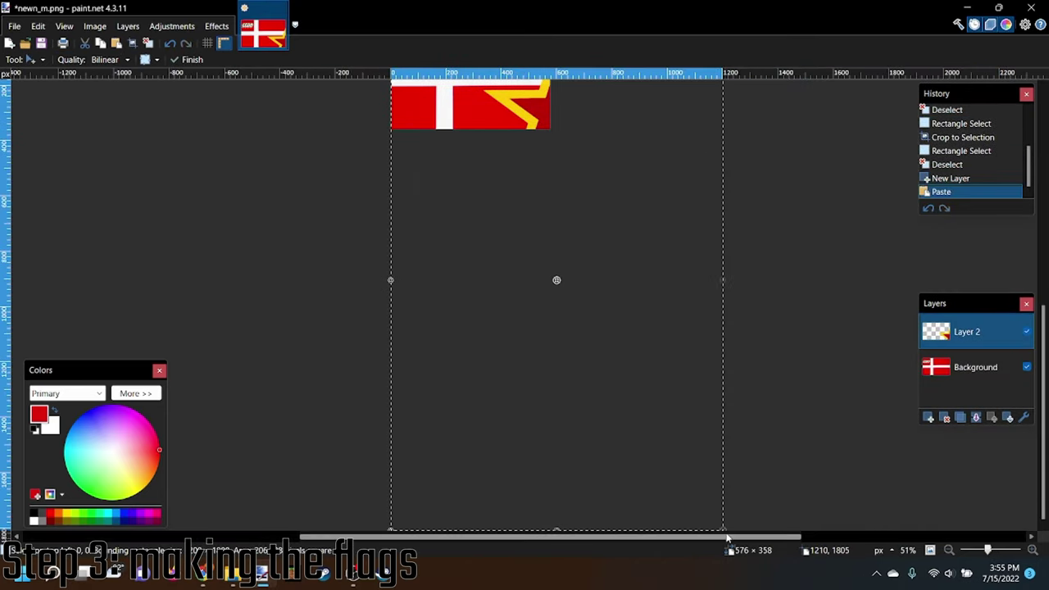
drag(723, 526, 422, 154)
scroll(415, 292, up, 3)
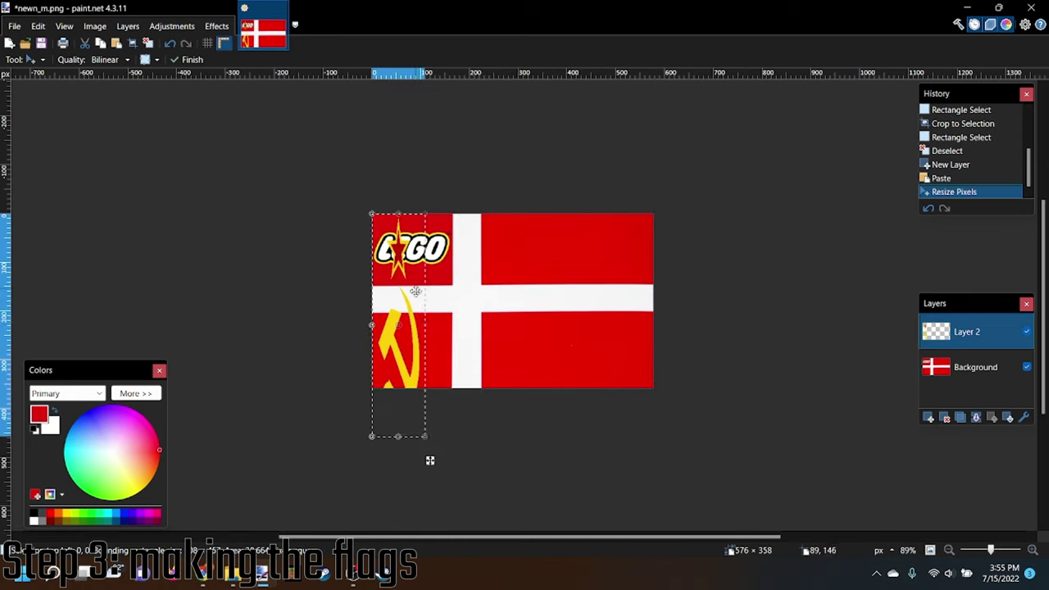
drag(398, 326, 398, 298)
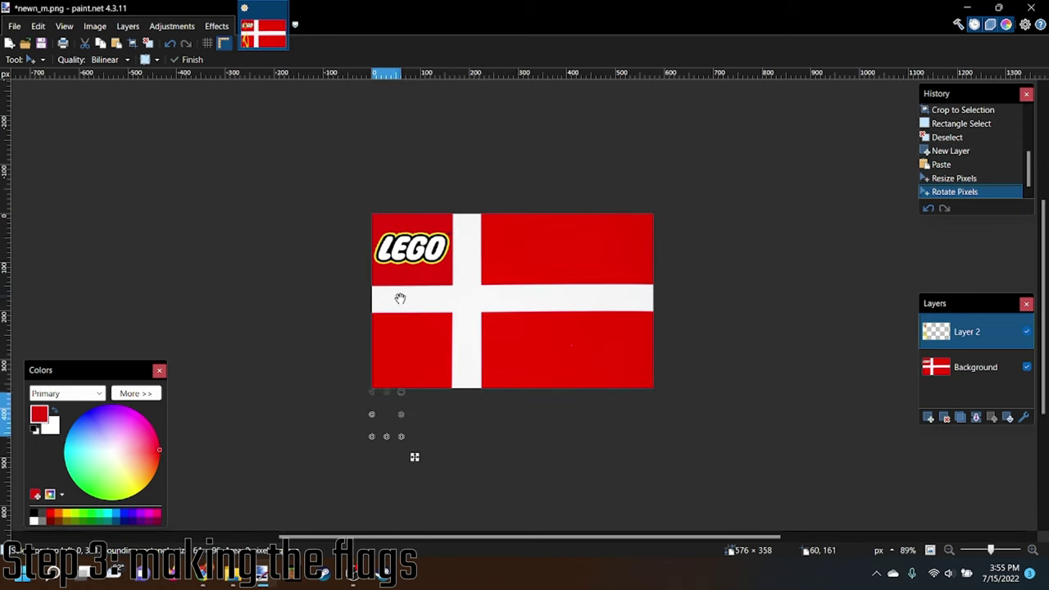
- Place the emblem in the flag's upper red field just right of the vertical white stripe, enlarge it slightly, and merge its layer down
scroll(399, 297, up, 3)
drag(399, 399, 620, 219)
scroll(528, 303, up, 3)
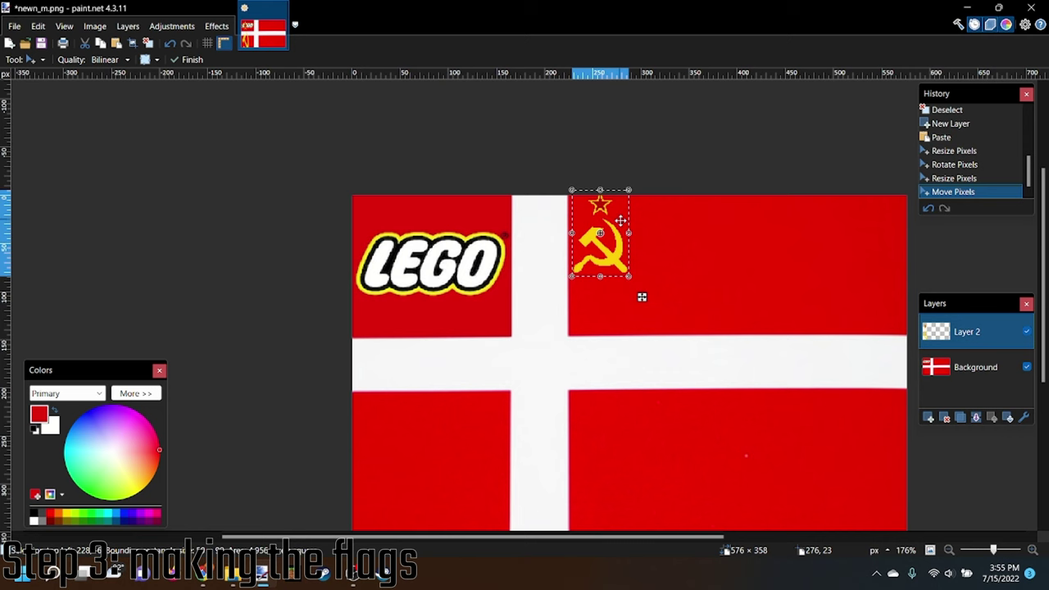
drag(629, 277, 660, 307)
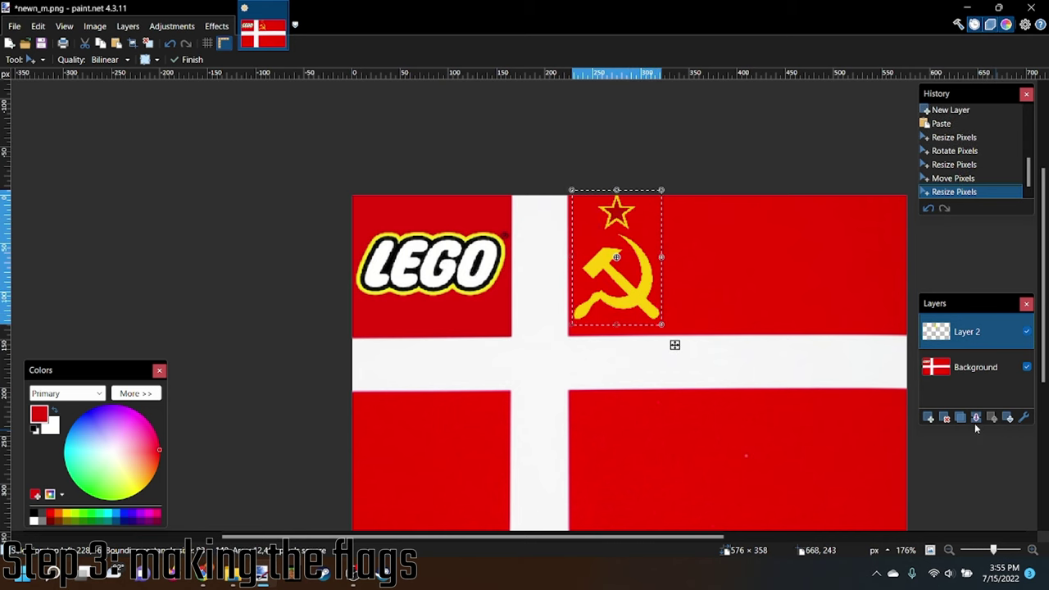
click(976, 418)
- Save the hammer and sickle flag as a PNG named newn_c in the flags folder with the default save settings
click(16, 26)
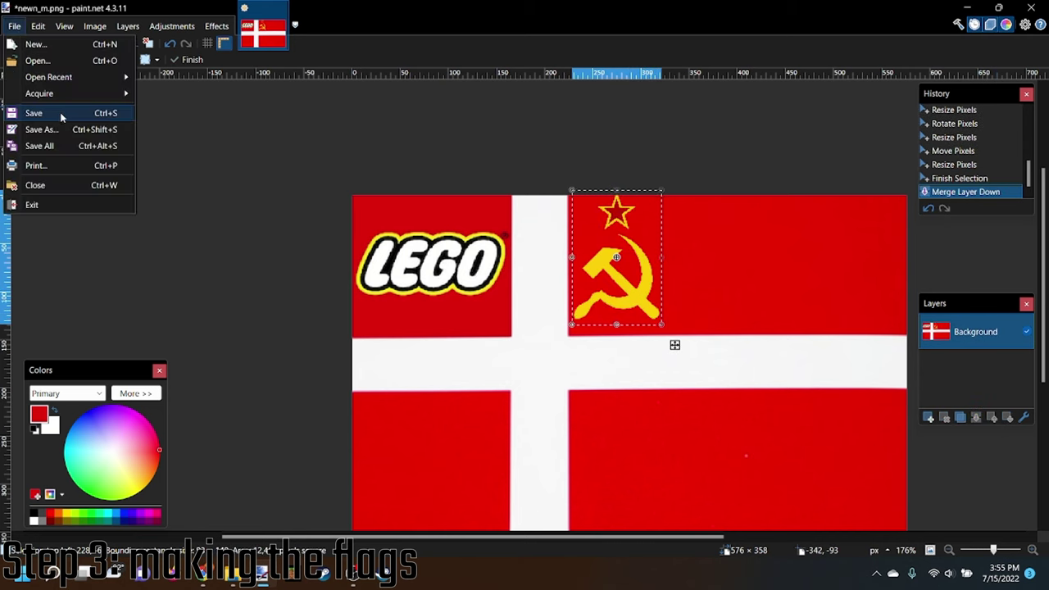
click(70, 125)
text(newn_c)
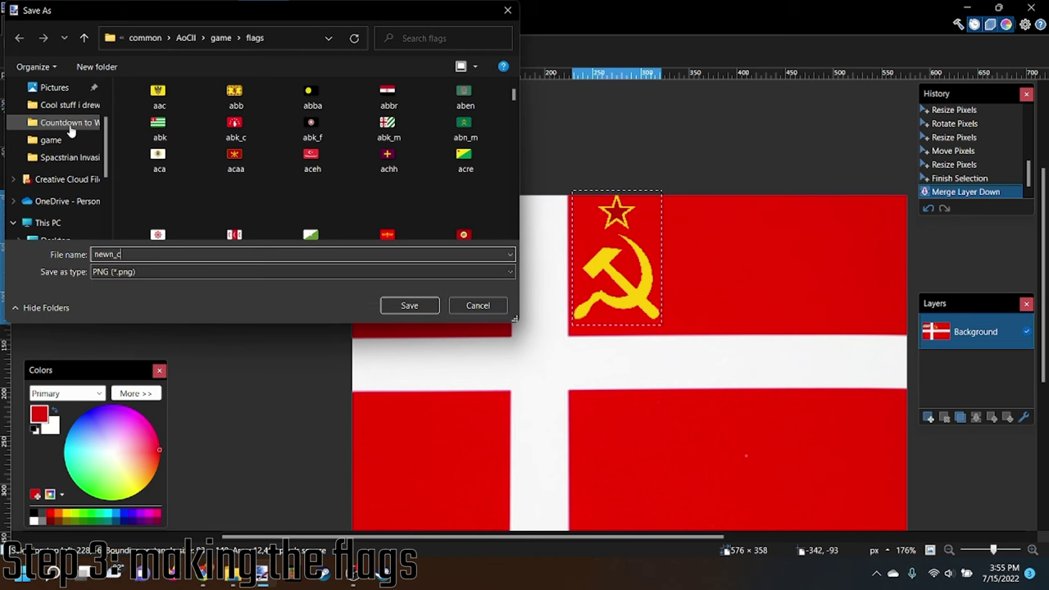
key(BackSpace)
text(m)
key(Return)
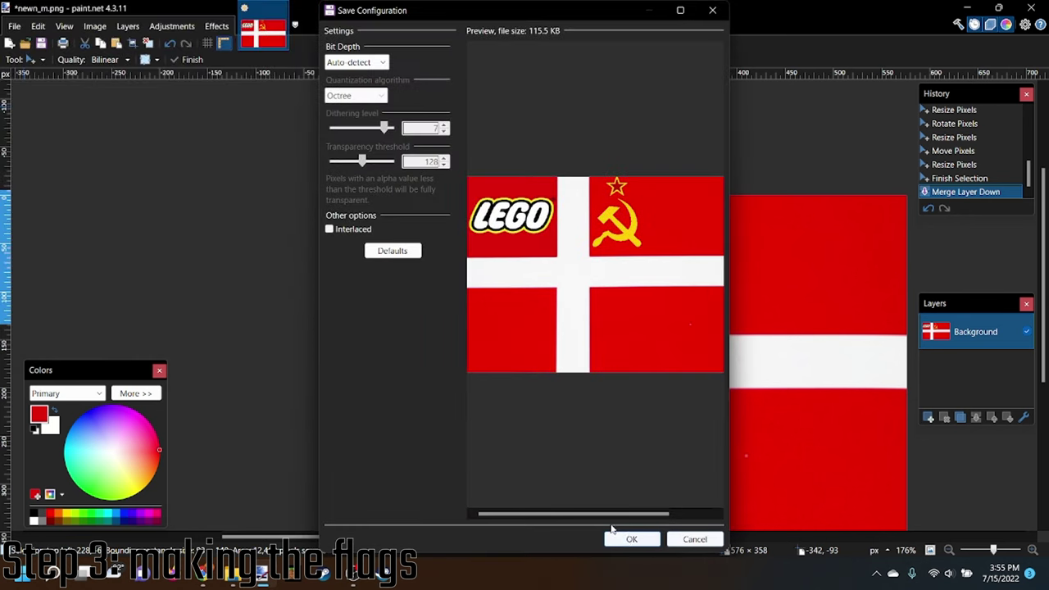
click(615, 536)
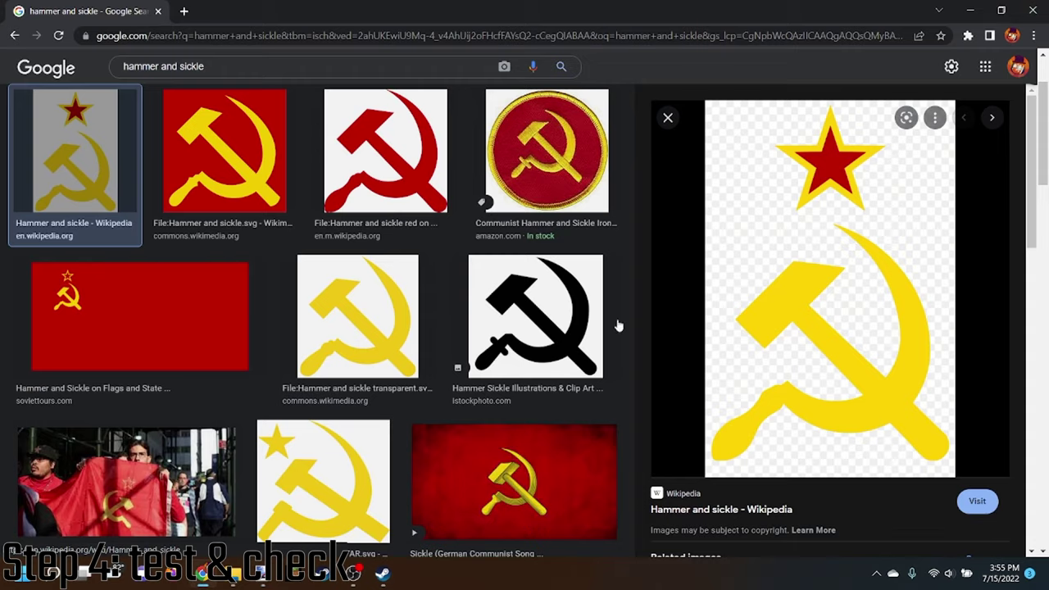
- Switch to Steam, launch Age of History II, and open its Scenario Editor
click(382, 573)
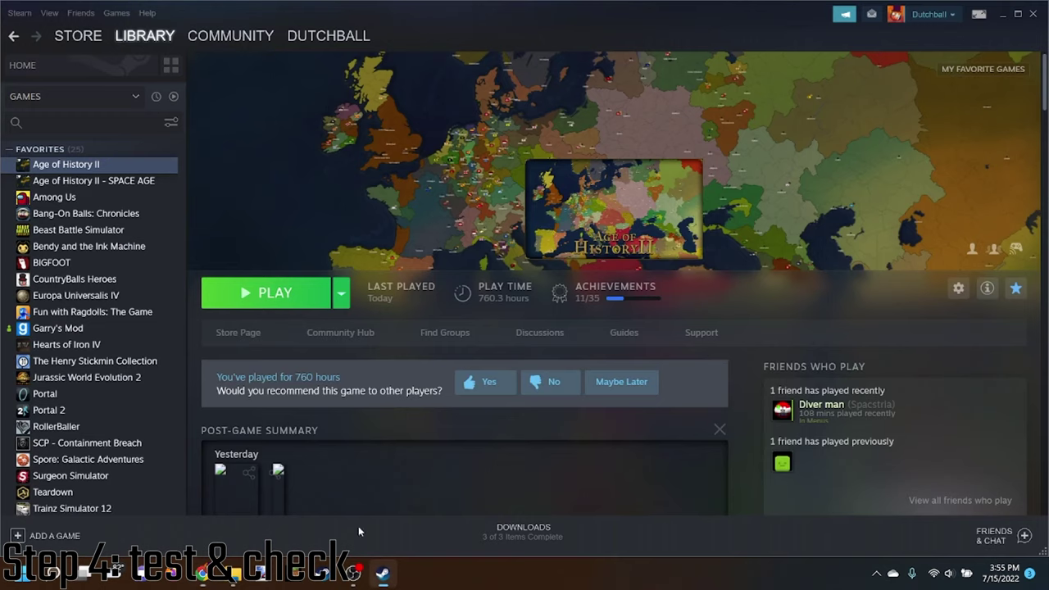
click(283, 292)
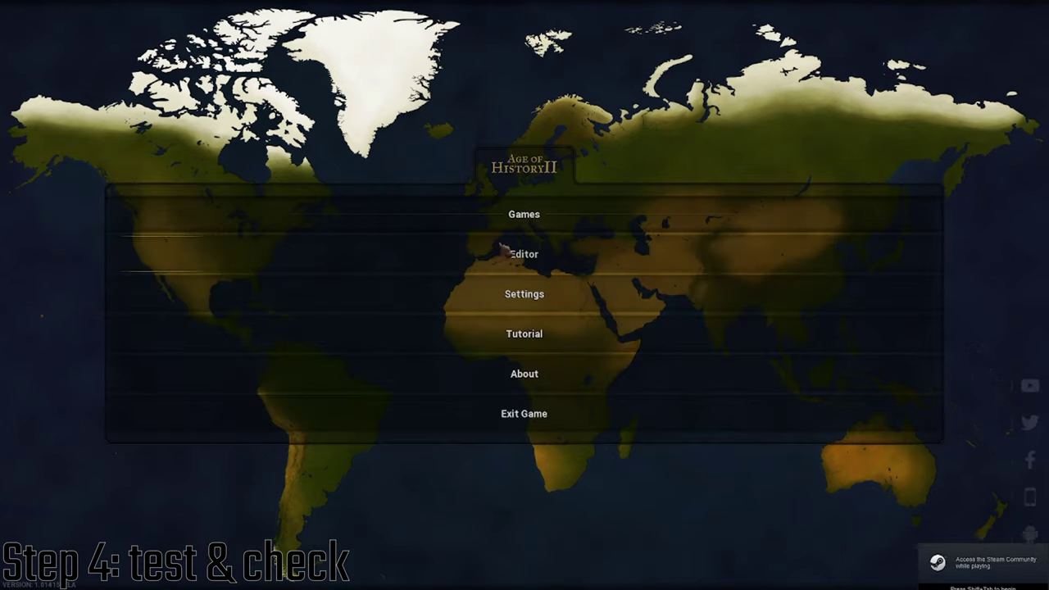
click(522, 290)
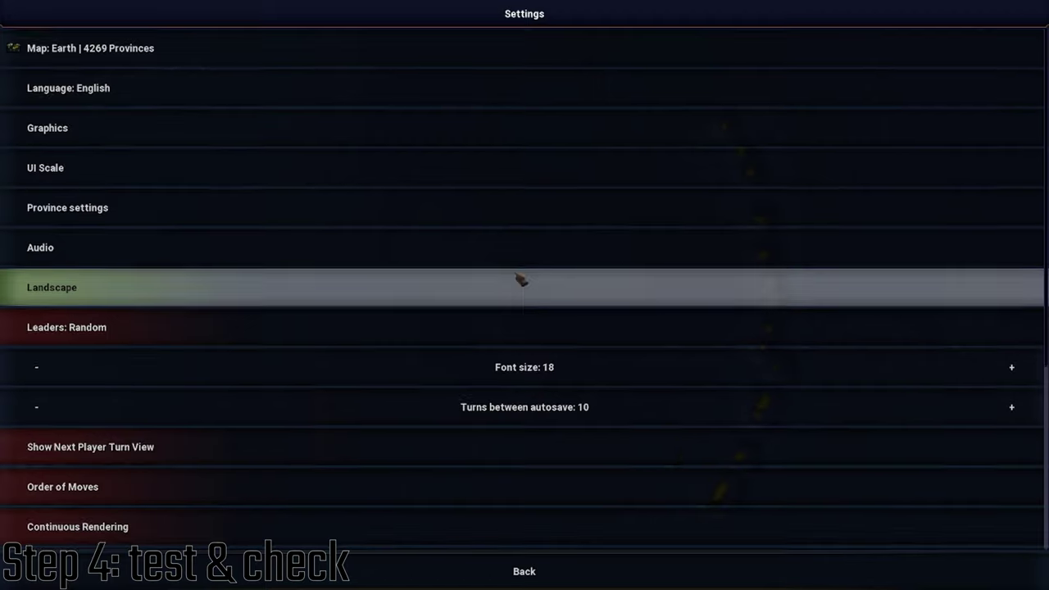
key(Escape)
click(434, 246)
click(93, 46)
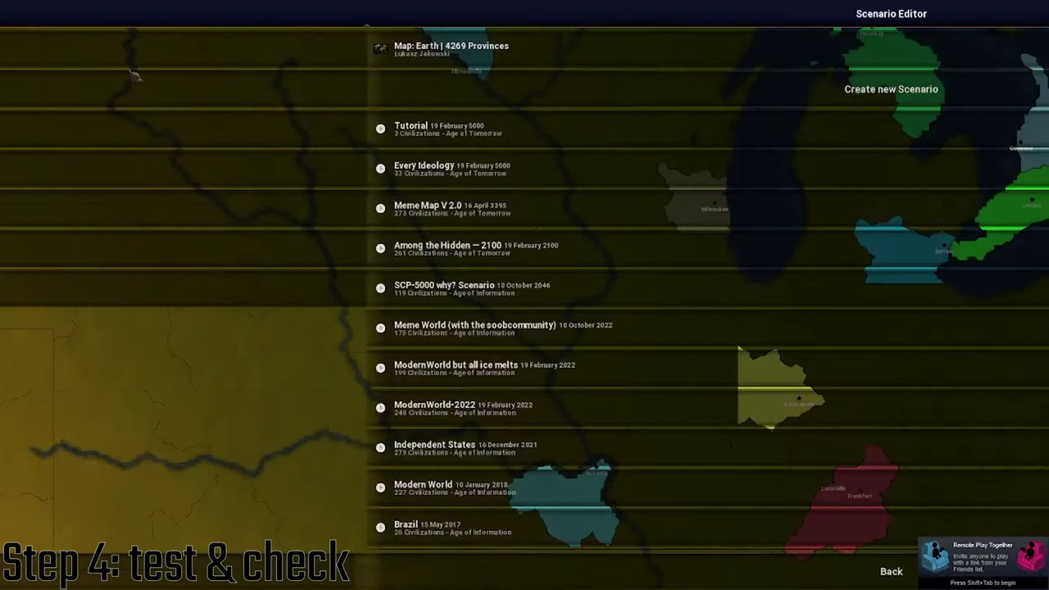
- Create a new scenario on the Earth map and advance past the wasteland setup to civilization management
click(899, 87)
click(1021, 21)
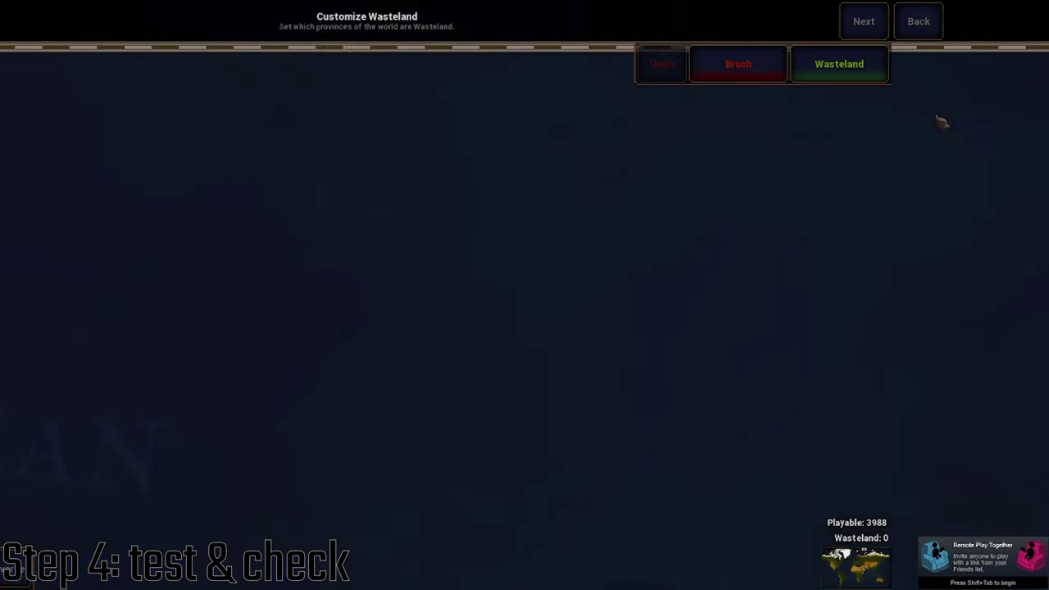
click(1022, 21)
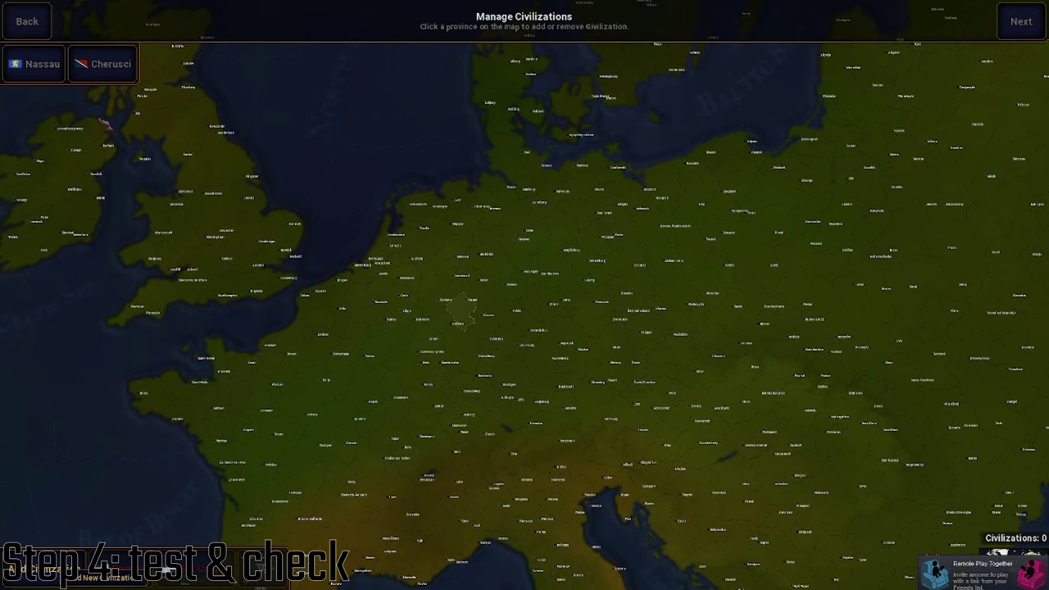
- Search the civilization list for "lego" and add Legoland to the Siegen province
click(50, 65)
click(50, 64)
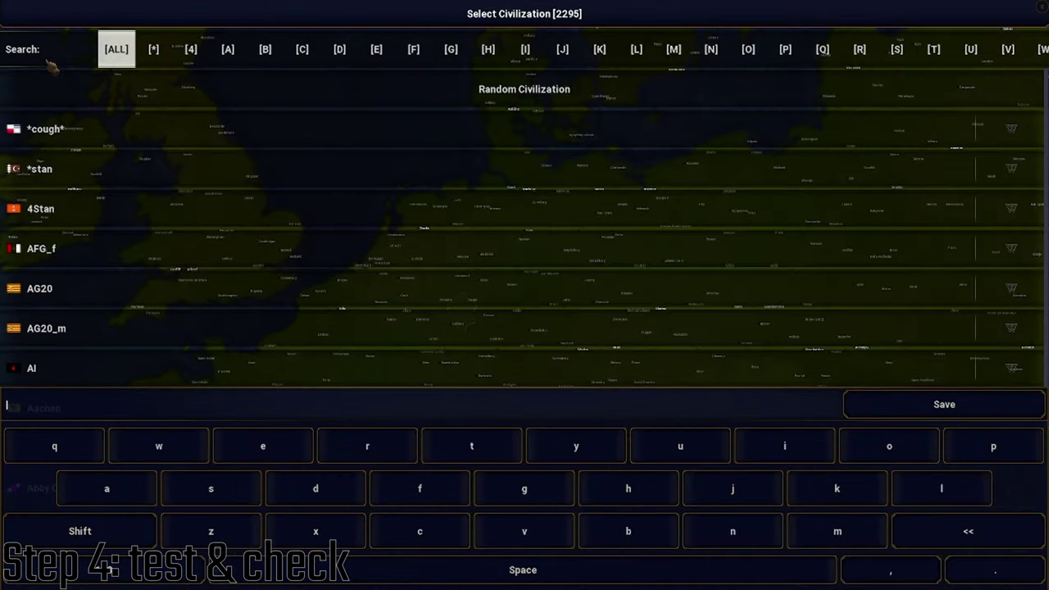
text(lego)
click(69, 92)
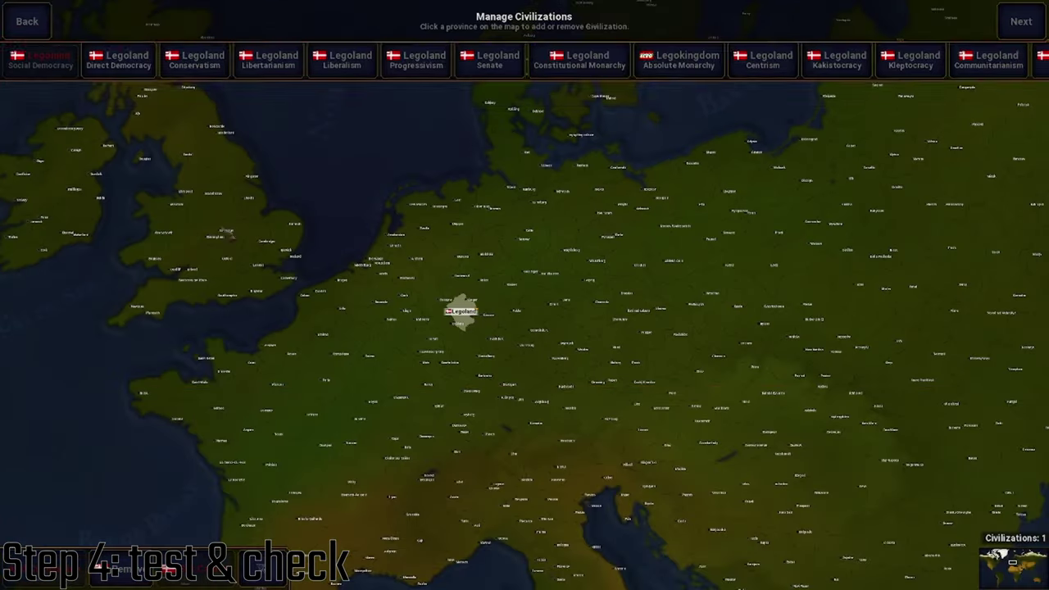
- Switch the Siegen civilization to its Absolute Monarchy version, Legokingdom, and to its Communism version, Lego worker's party
click(691, 66)
scroll(647, 66, right, 8)
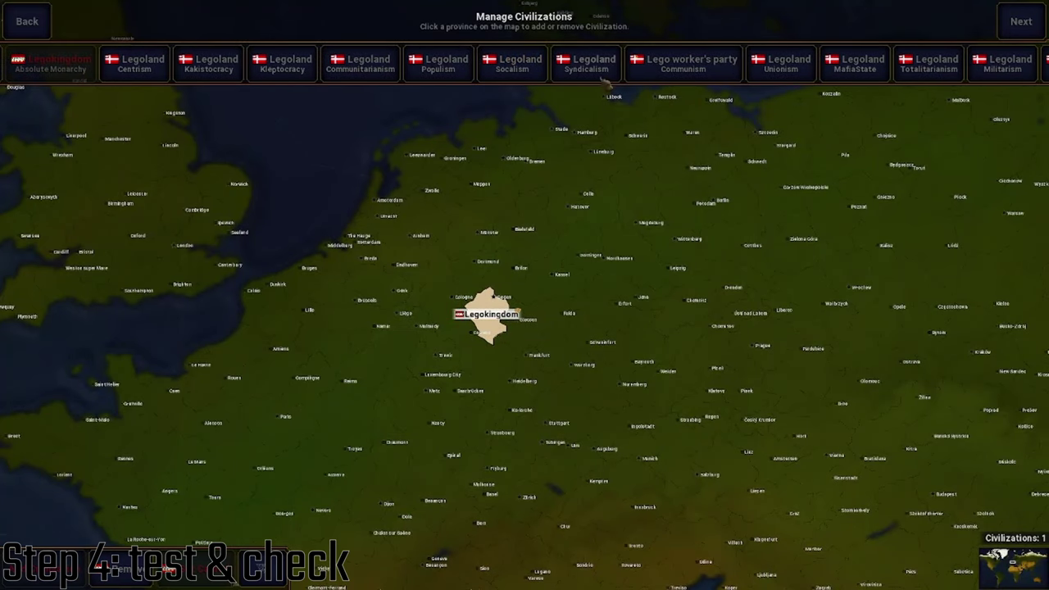
click(762, 65)
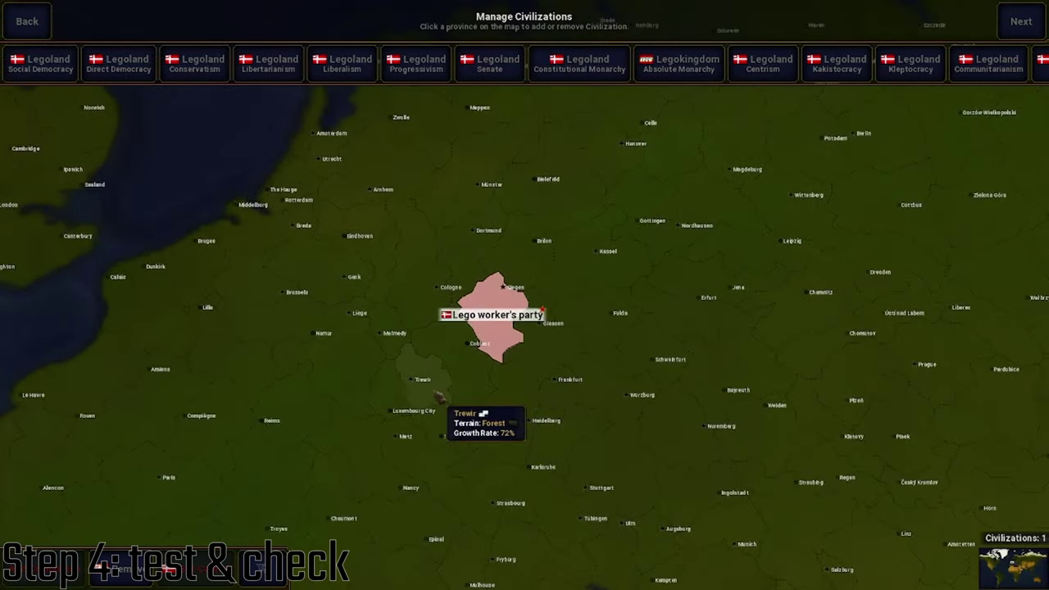
scroll(455, 406, down, 5)
scroll(381, 326, down, 2)
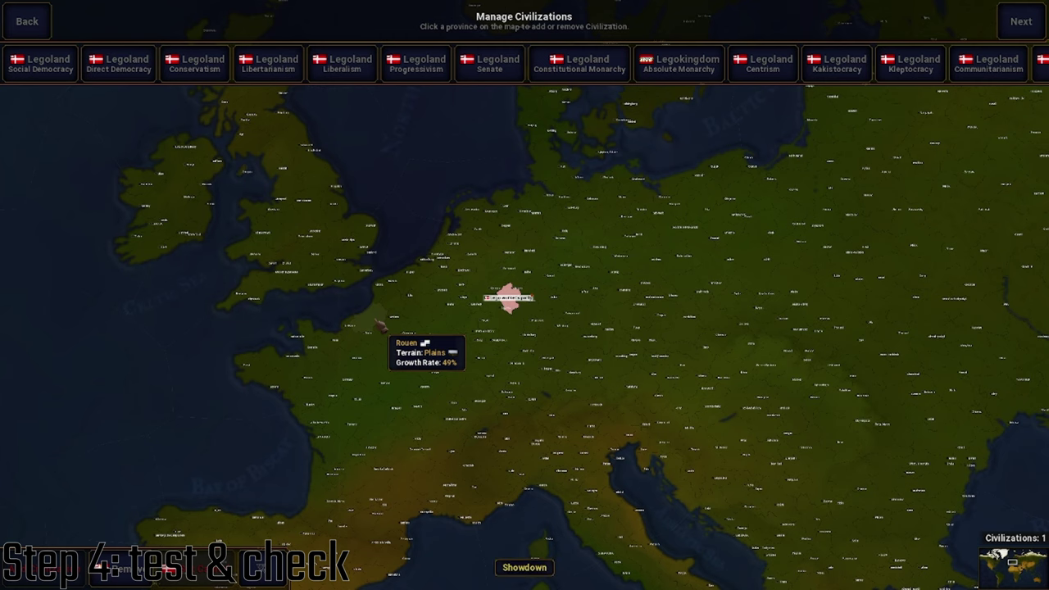
scroll(526, 313, up, 3)
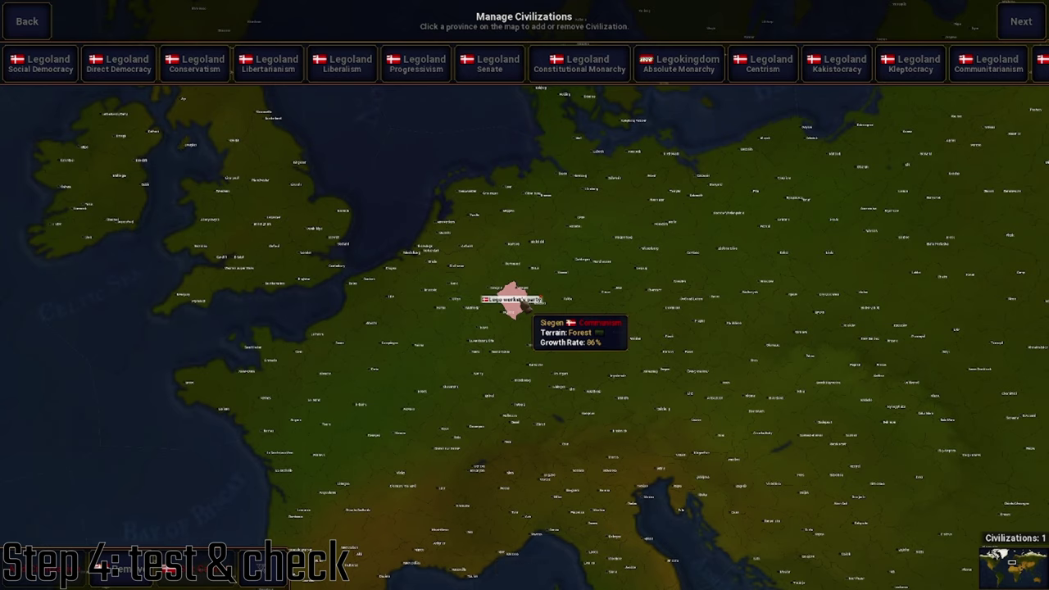
scroll(516, 305, up, 3)
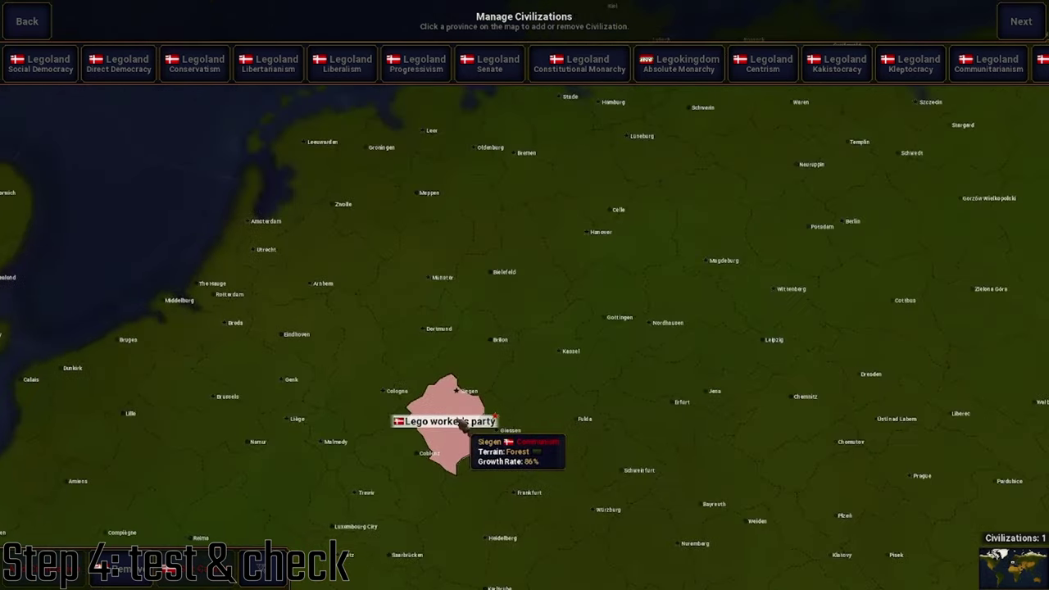
scroll(483, 385, down, 3)
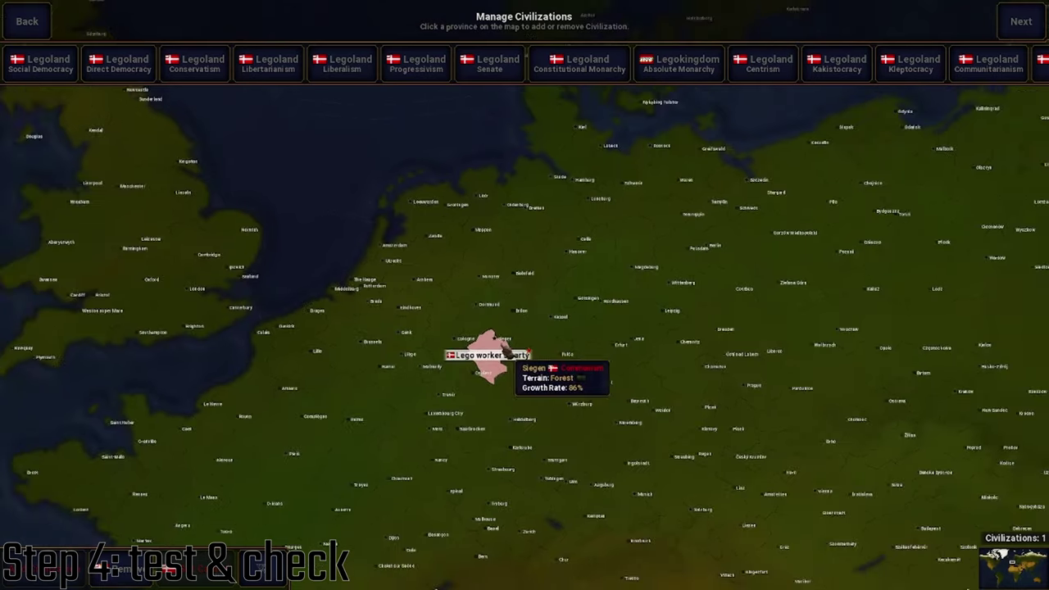